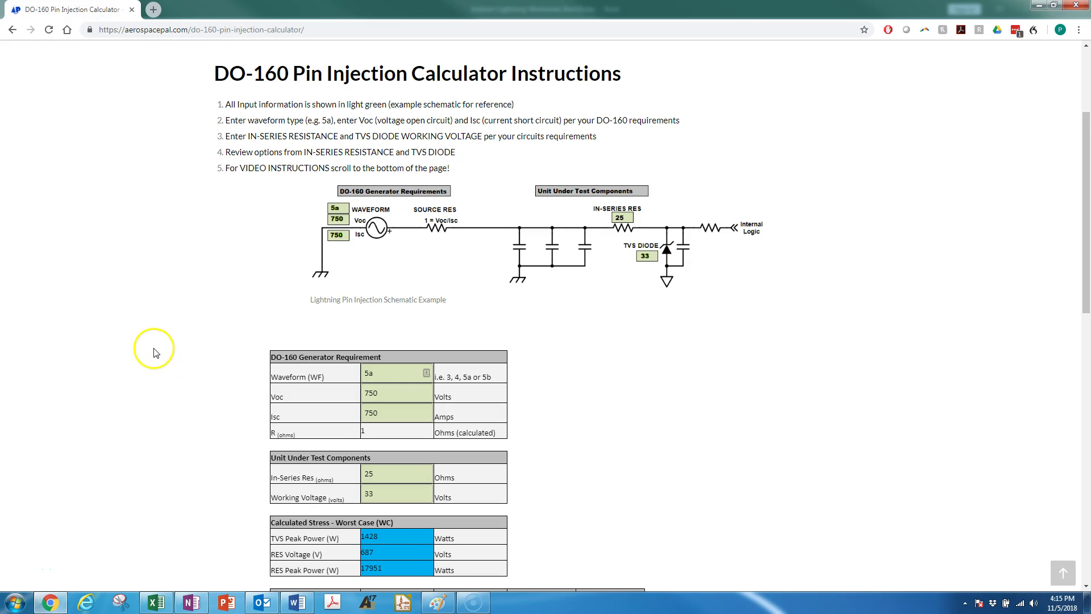
- Reopen the DO-160 Pin Injection Calculator from the Members Content DO-160 Toolbox list
scroll(152, 347, "up", 3)
mouse_move(410, 108)
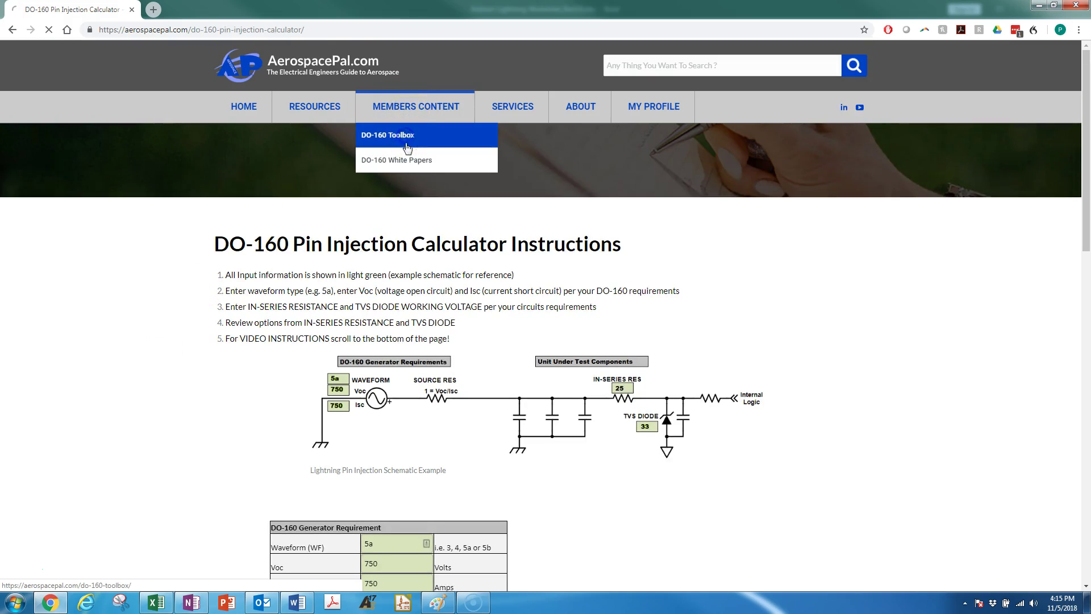
left_click(418, 165)
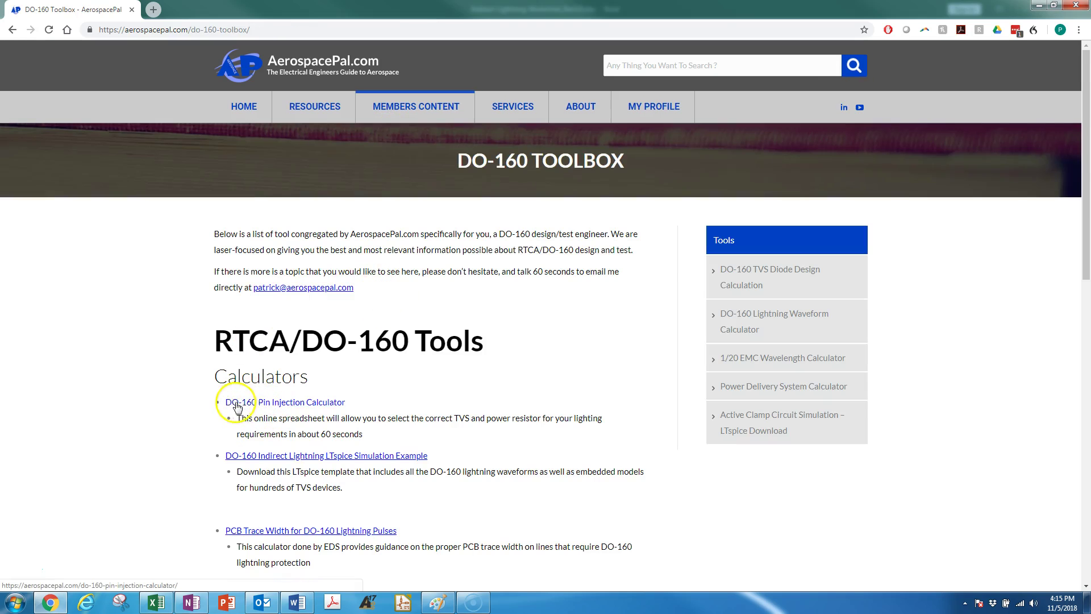
left_click(267, 405)
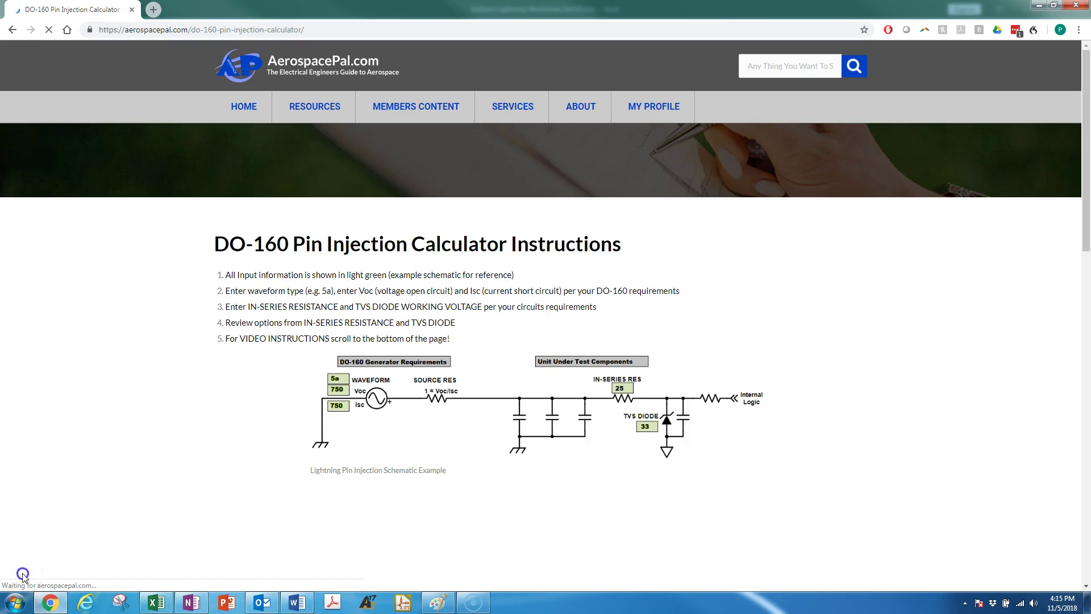
scroll(227, 400, "down", 2)
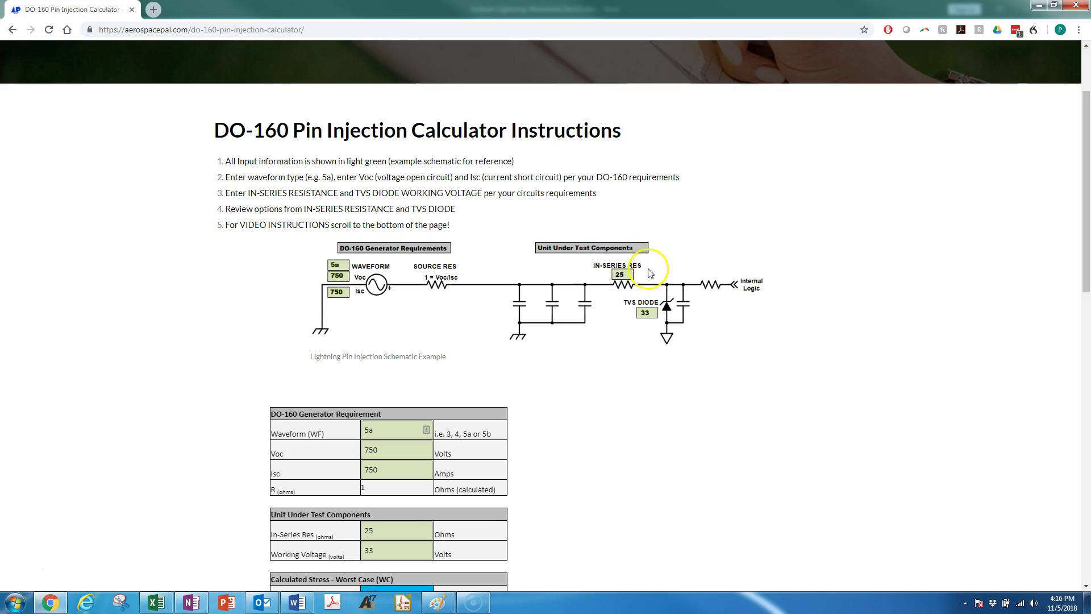
scroll(628, 295, "down", 1)
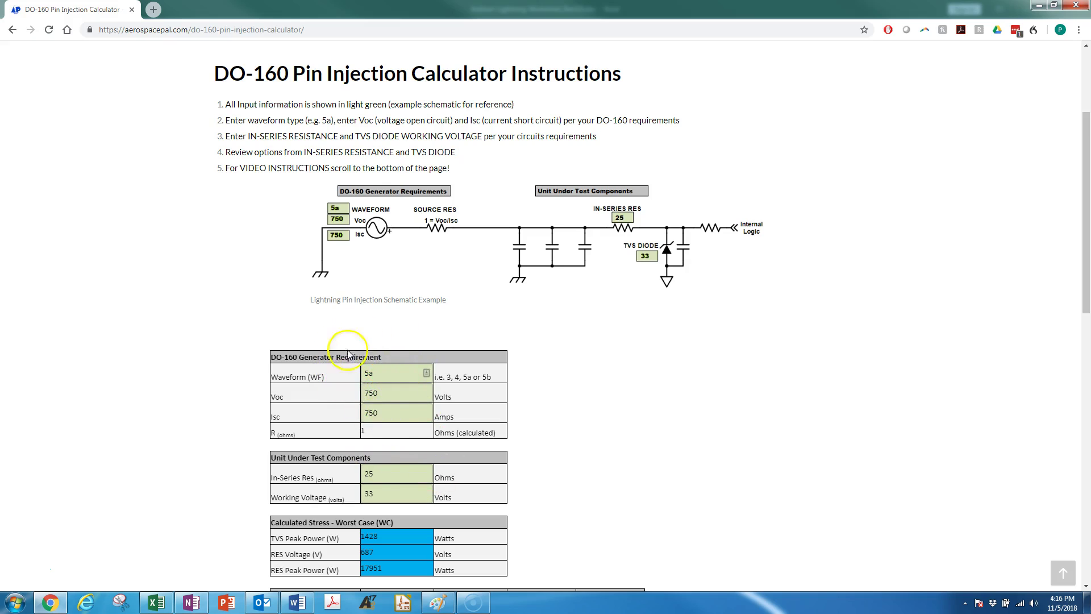
scroll(418, 443, "down", 1)
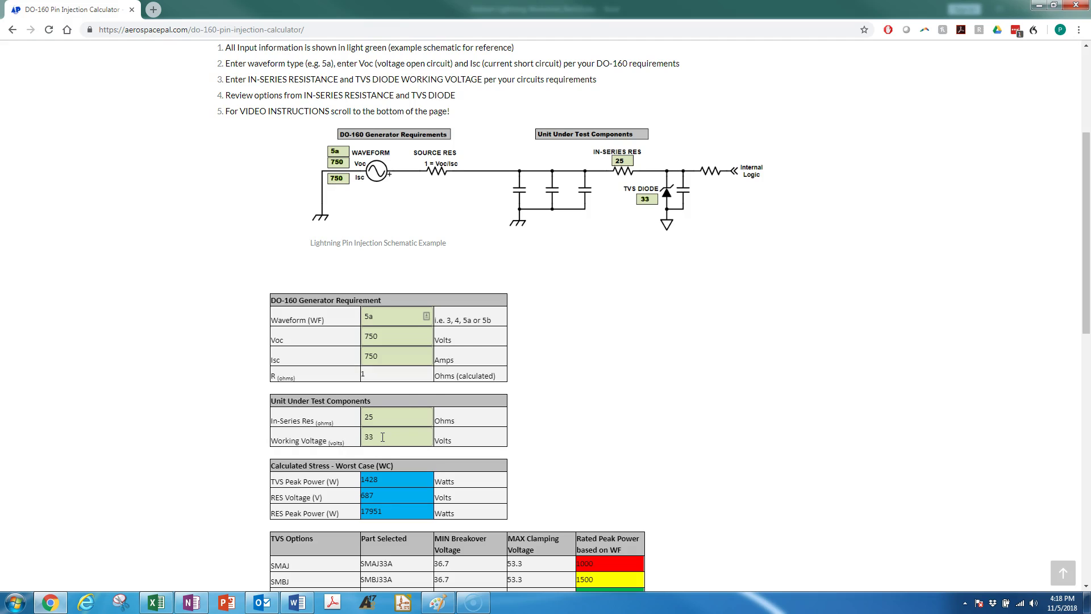
scroll(449, 370, "down", 3)
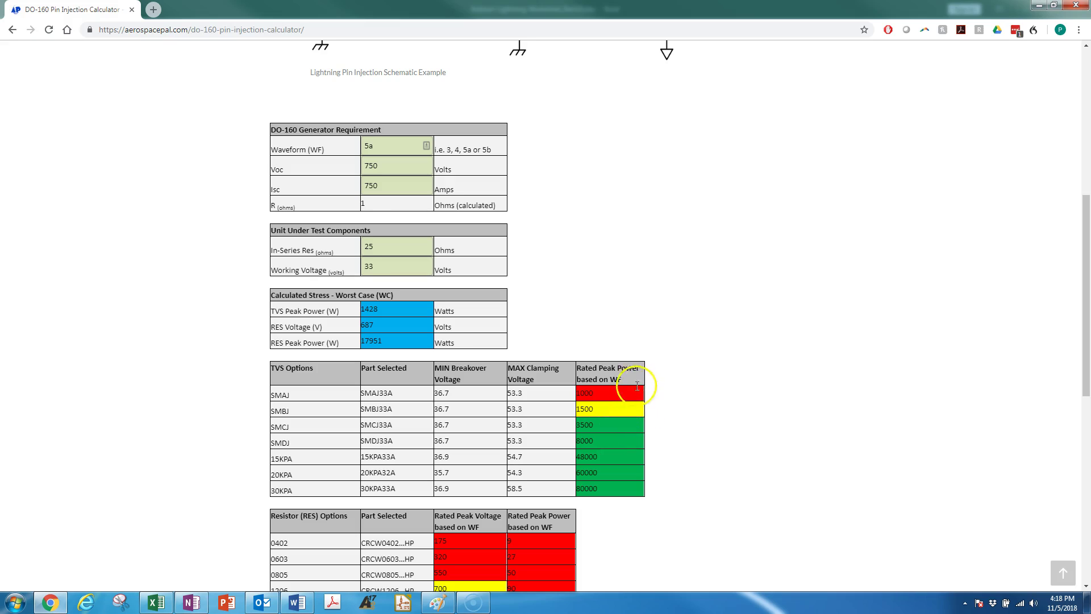
left_click_drag(594, 394, 576, 397)
left_click(623, 408)
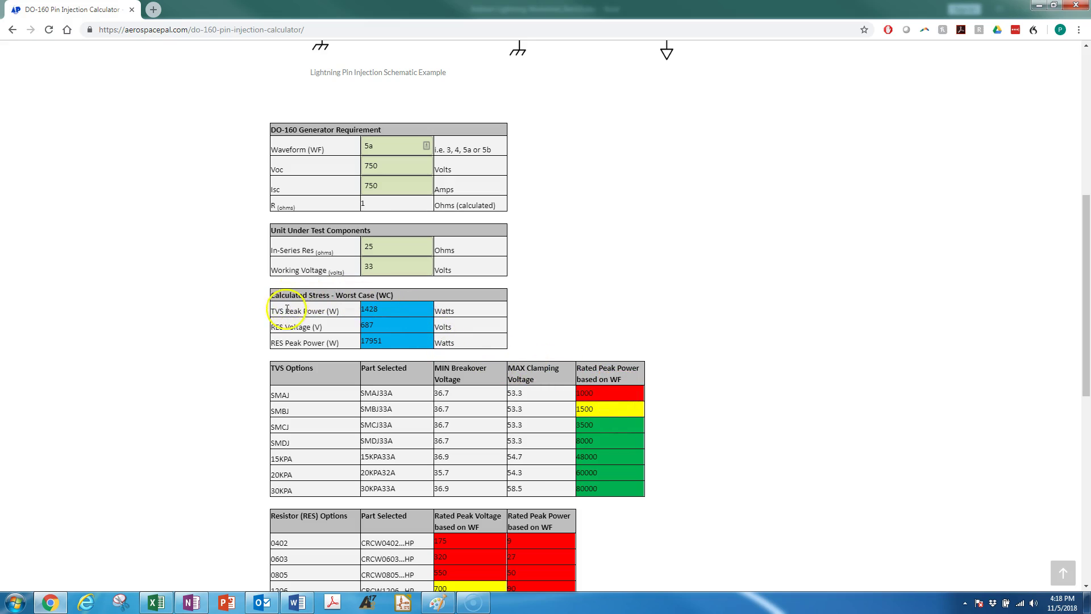
left_click(385, 306)
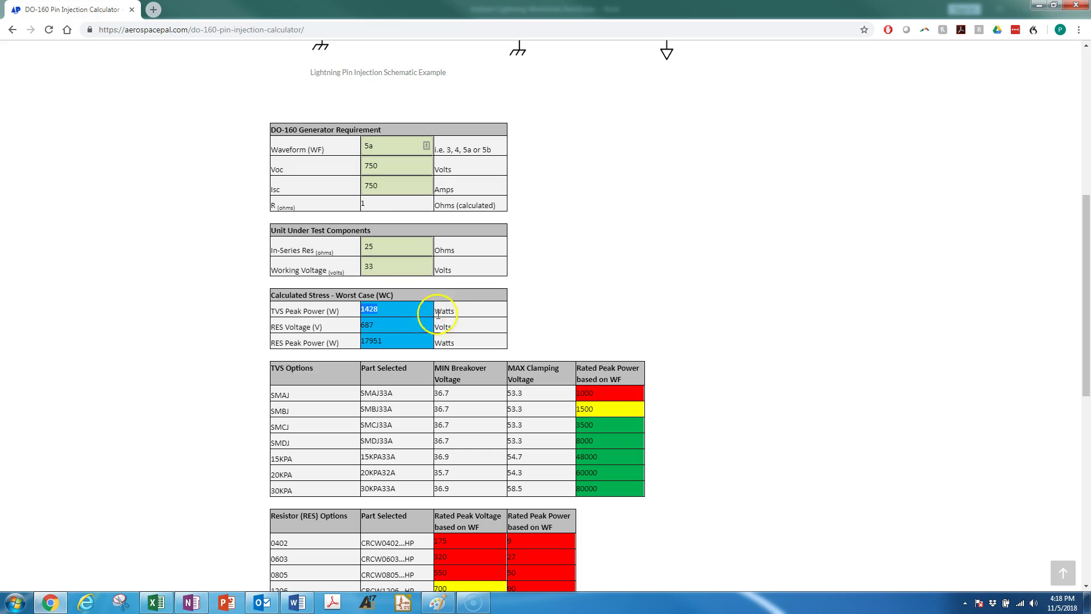
double_click(592, 394)
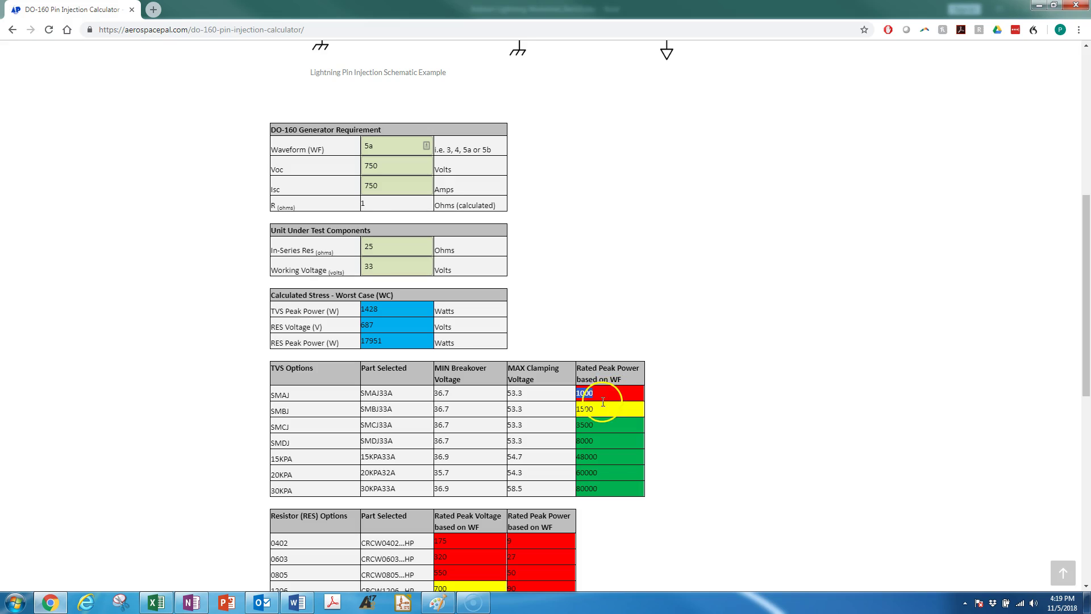
double_click(586, 407)
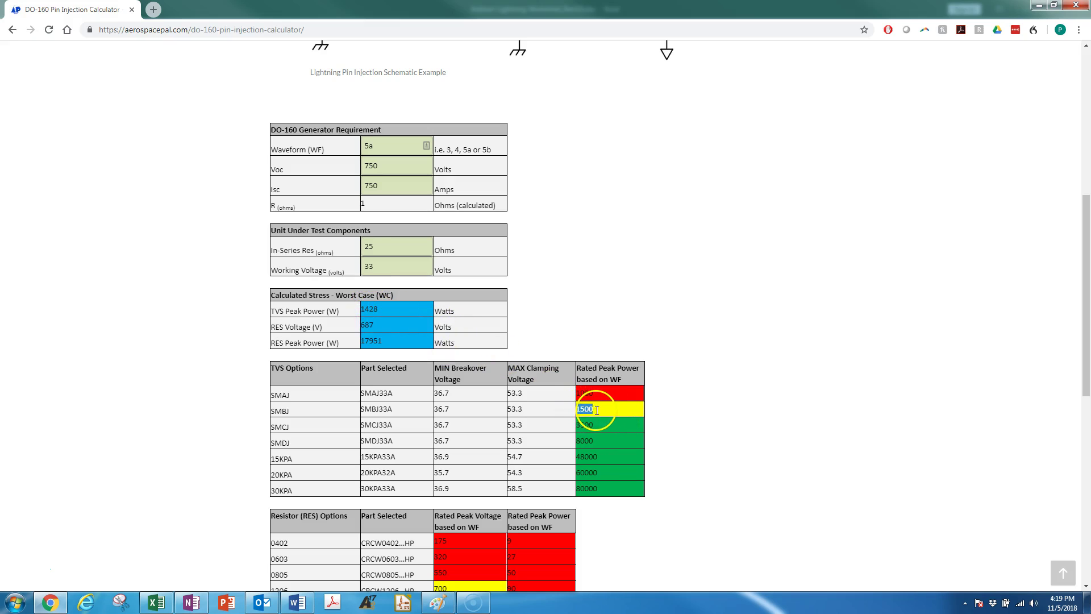
left_click(588, 425)
double_click(585, 409)
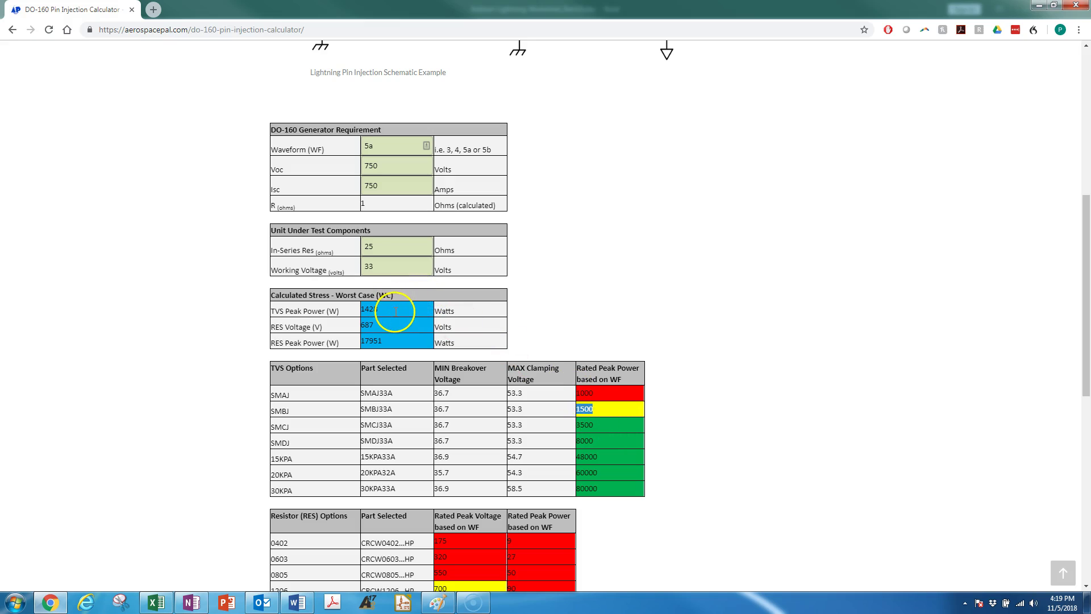
left_click(601, 408)
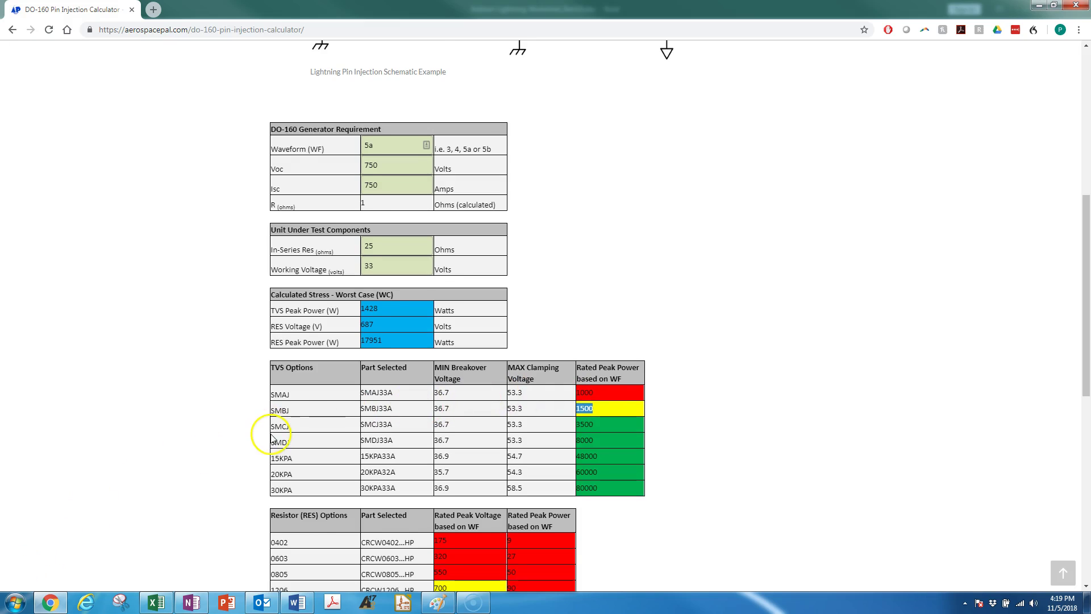
scroll(262, 438, "down", 1)
left_click(383, 386)
scroll(368, 405, "down", 2)
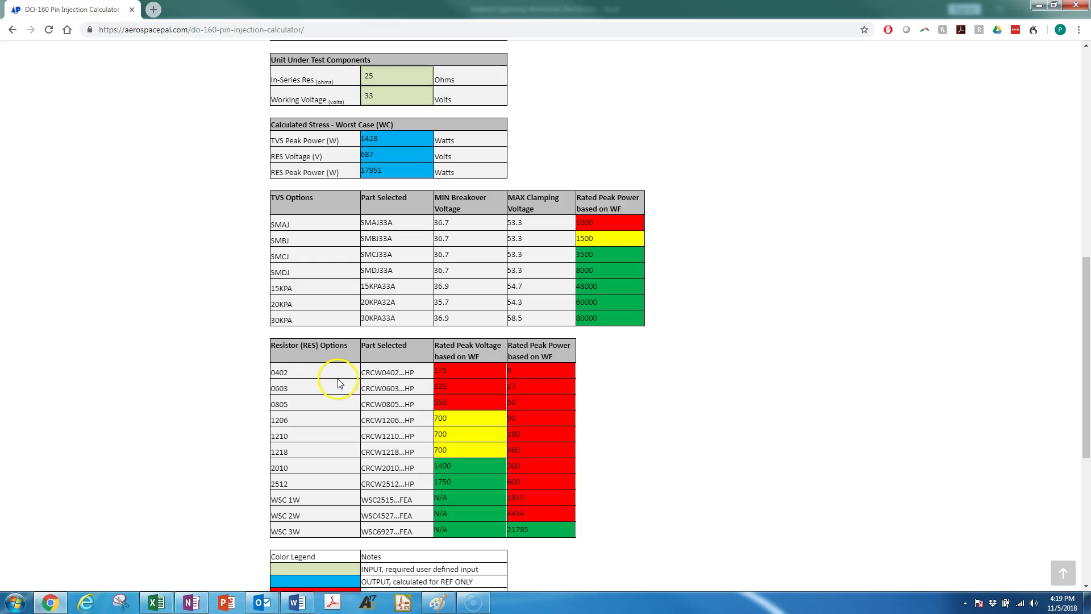
scroll(341, 385, "up", 8)
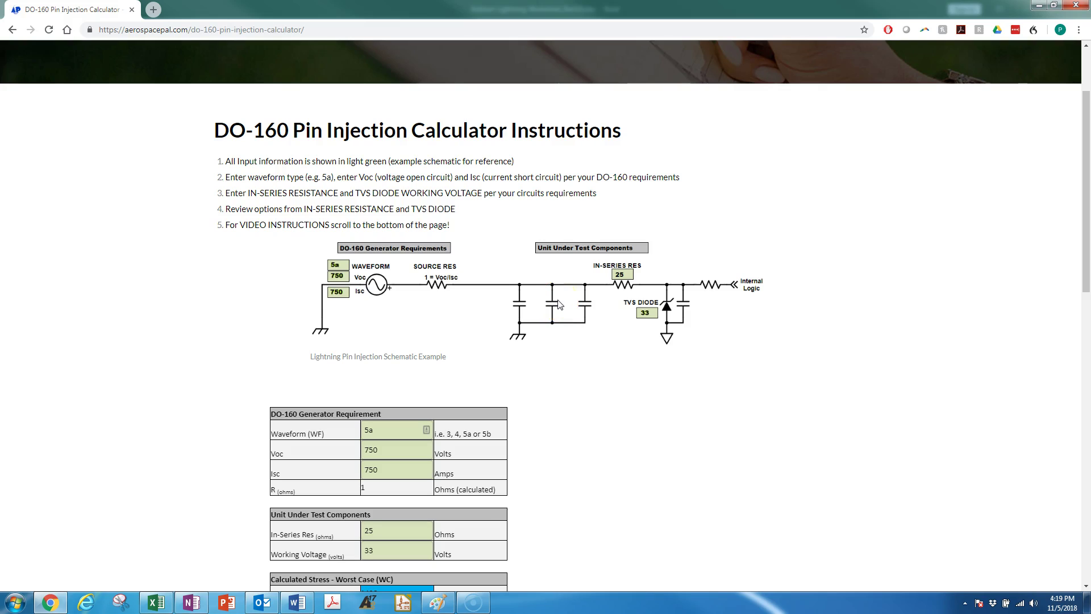
scroll(559, 304, "down", 9)
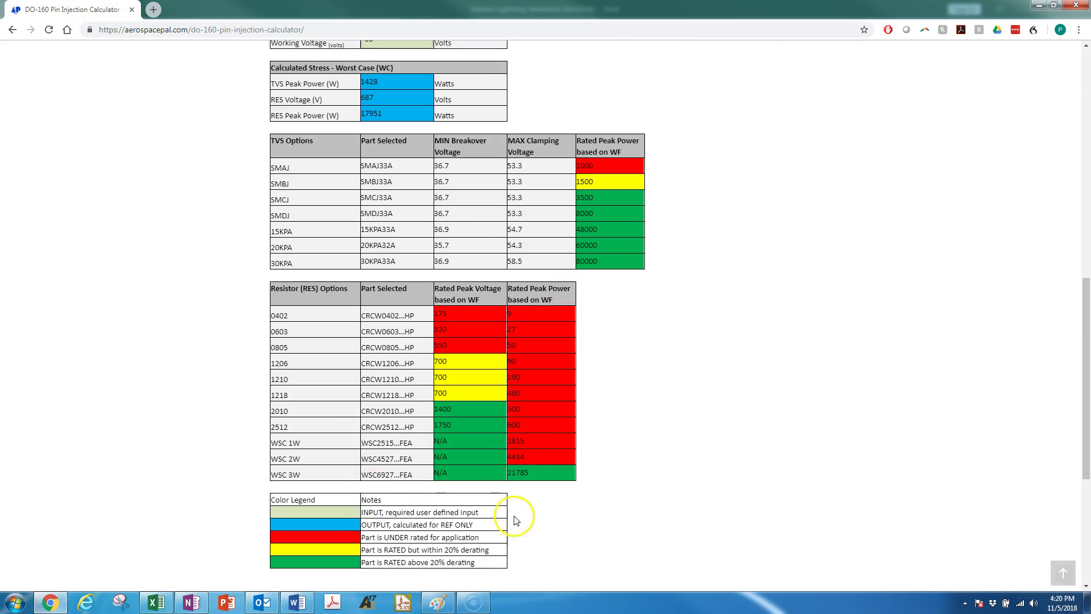
double_click(284, 444)
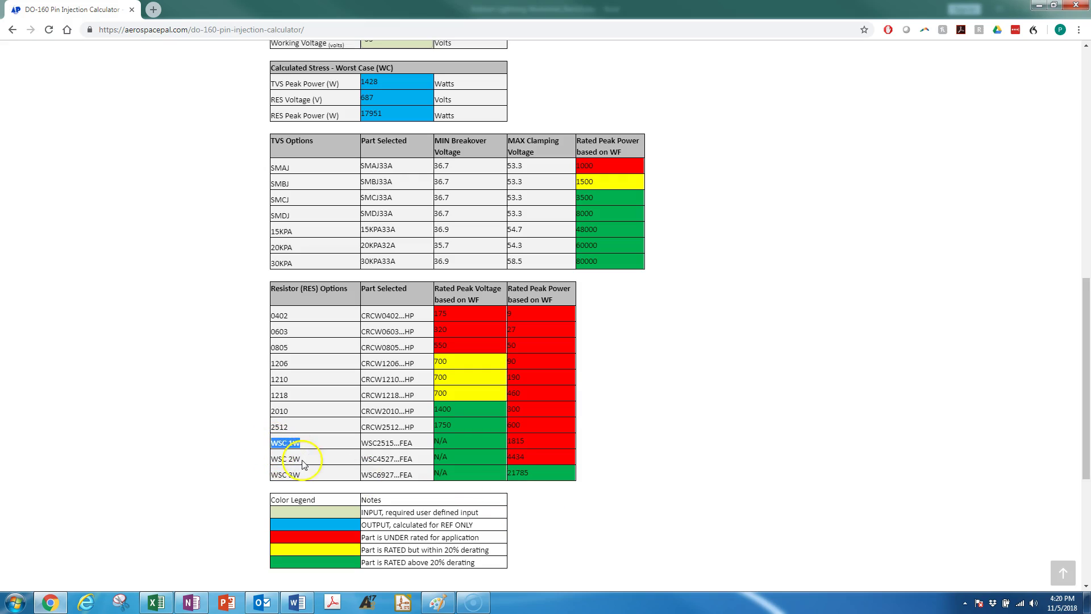
left_click(302, 460)
left_click(530, 470)
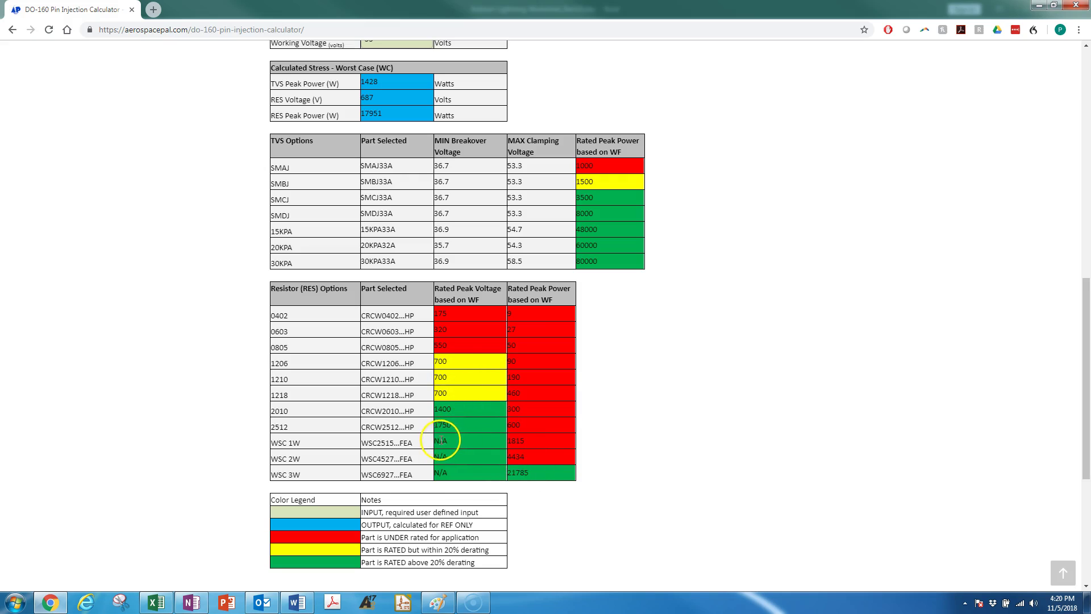
left_click_drag(441, 442, 453, 464)
left_click(448, 452)
double_click(279, 315)
left_click_drag(370, 316, 417, 322)
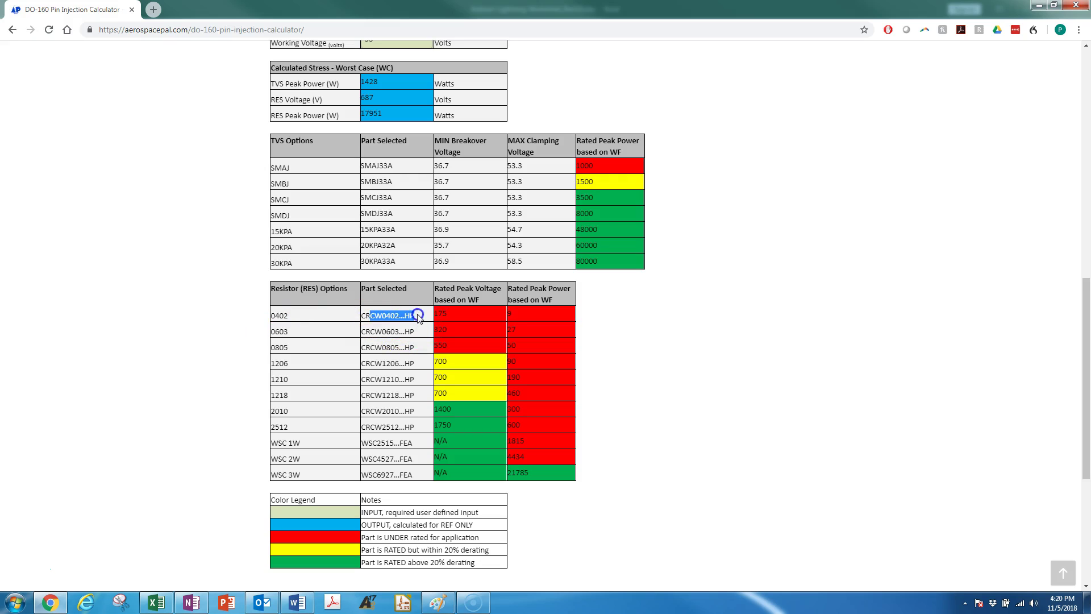
left_click(417, 316)
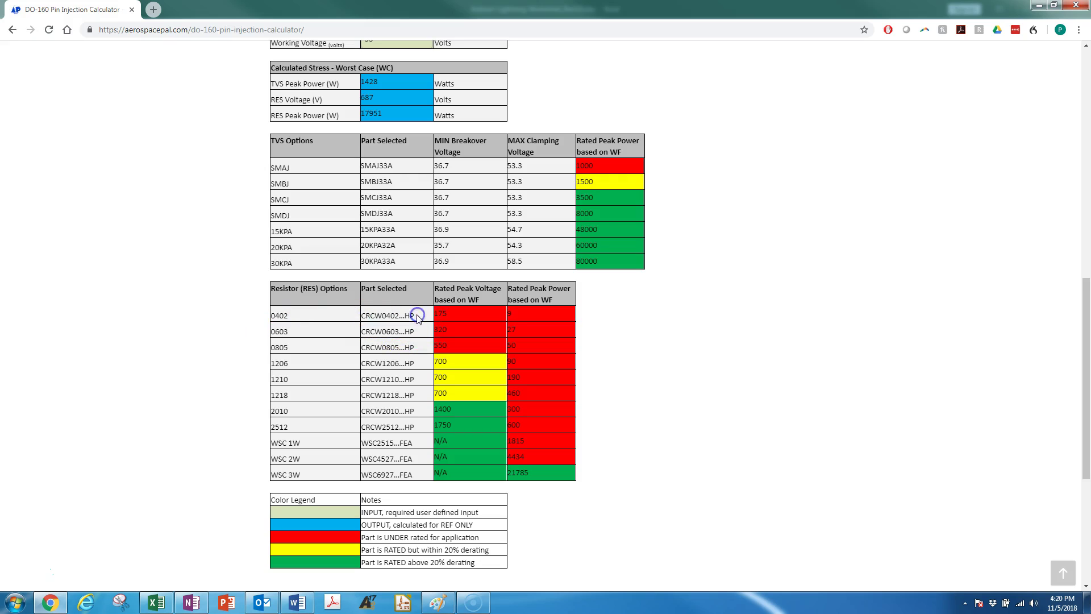
double_click(282, 316)
left_click_drag(271, 430, 294, 432)
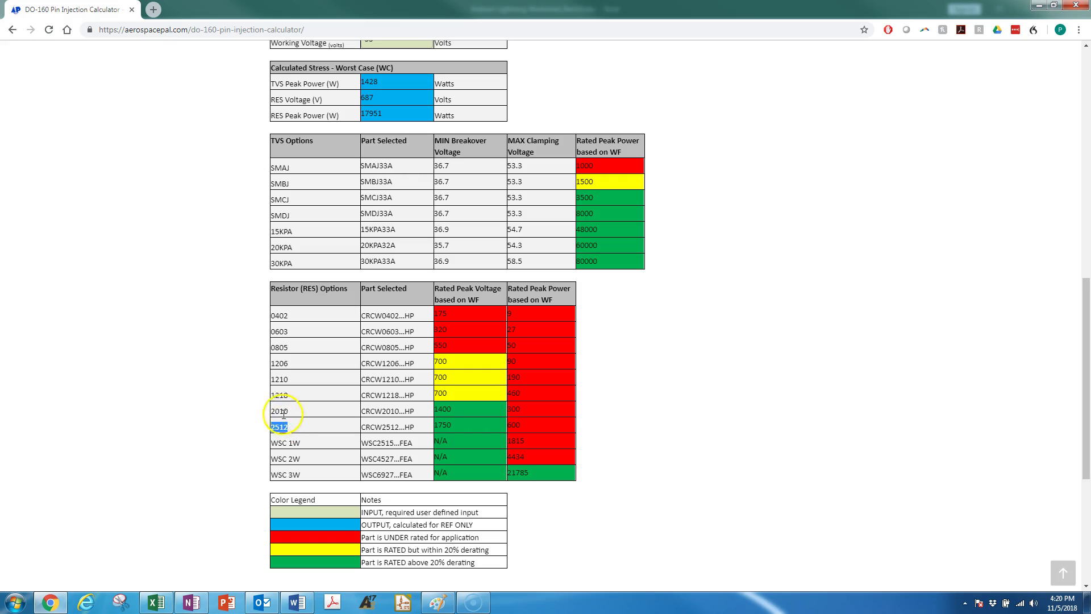
left_click_drag(272, 408, 290, 427)
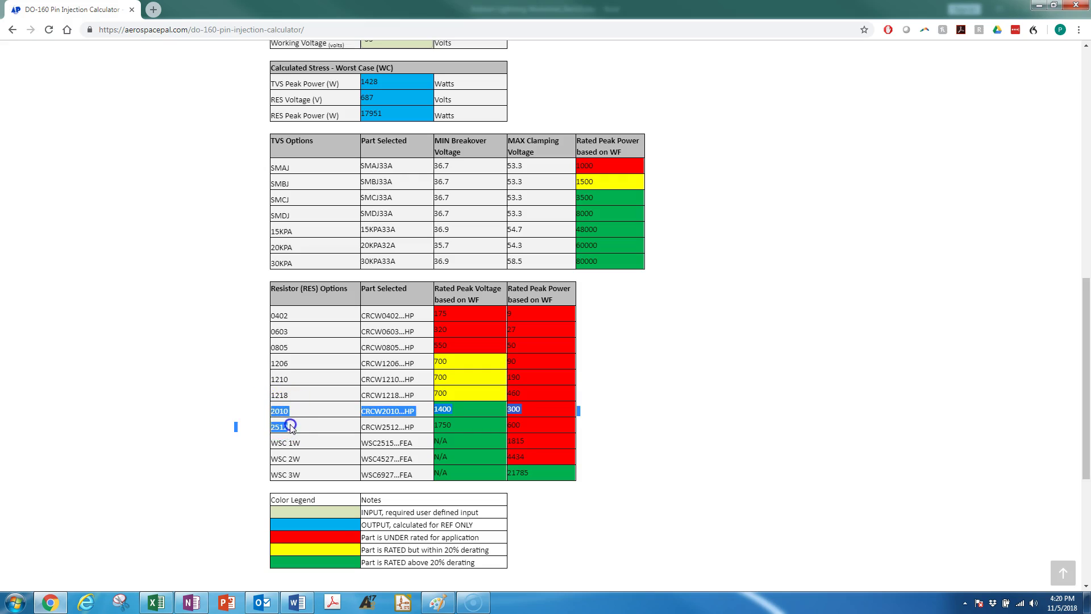
left_click(292, 428)
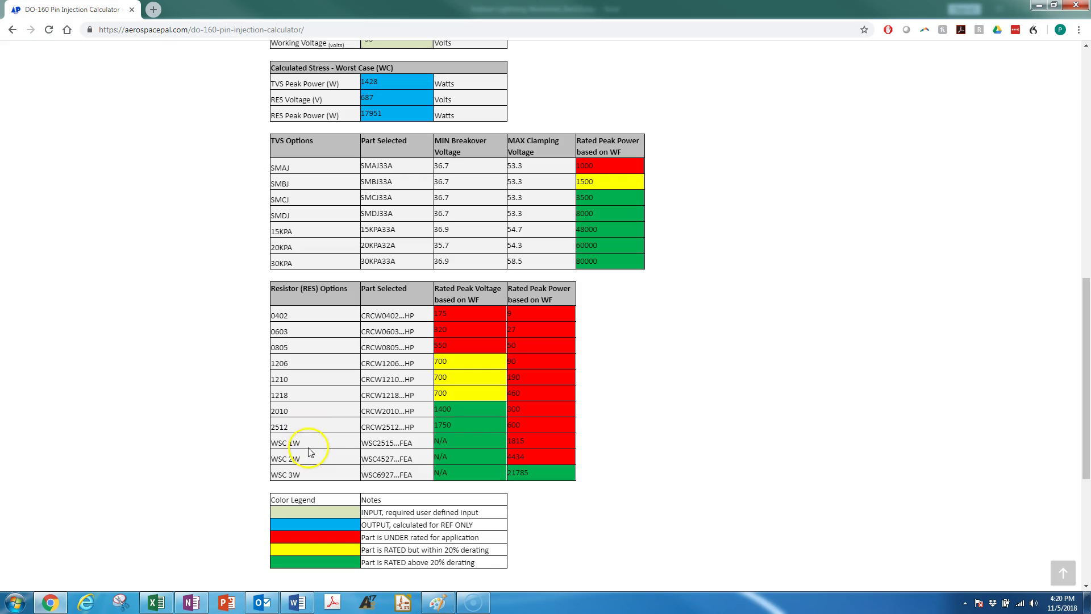
left_click_drag(269, 444, 301, 444)
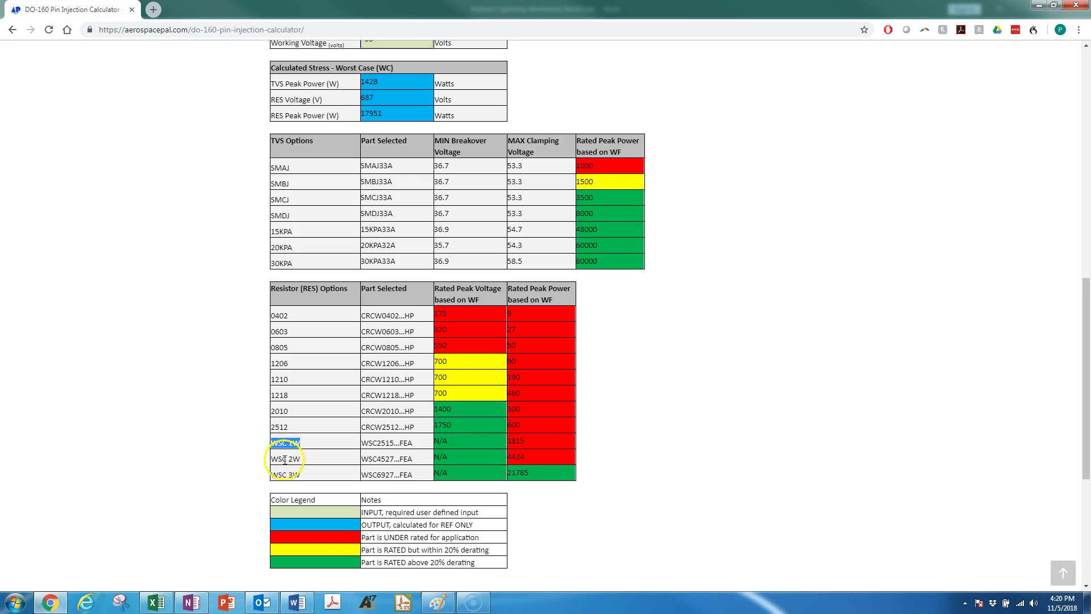
left_click(301, 461)
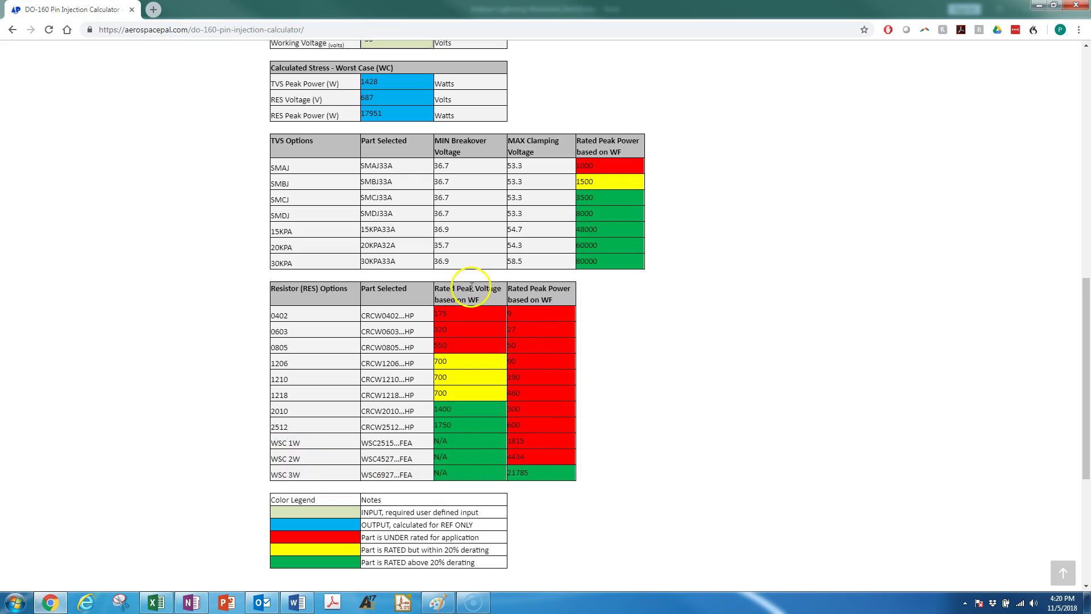
left_click_drag(456, 290, 489, 299)
double_click(279, 410)
left_click(448, 409)
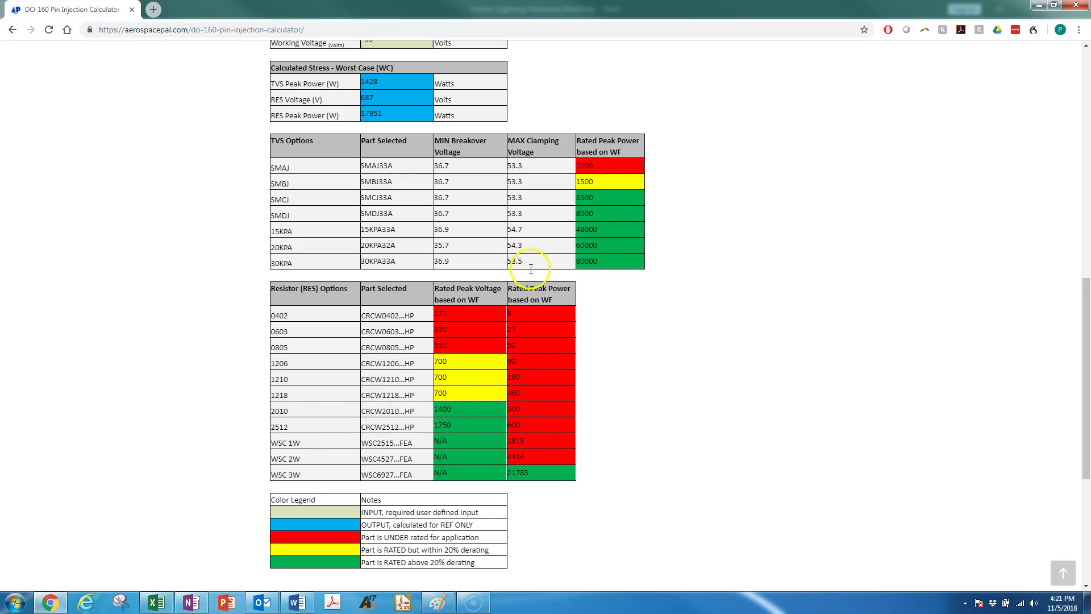
left_click(521, 406)
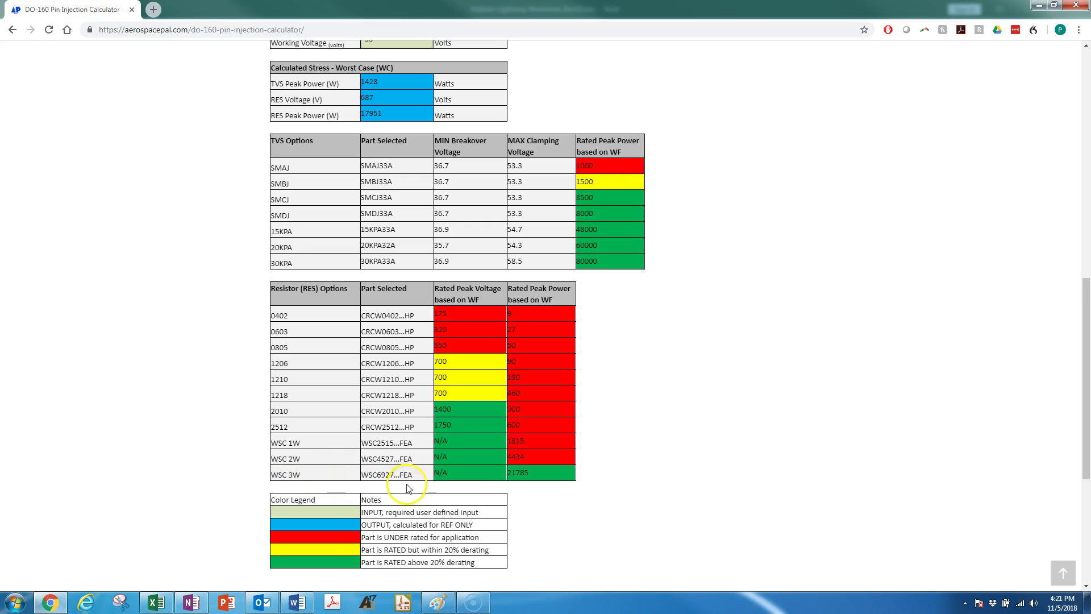
scroll(418, 480, "up", 4)
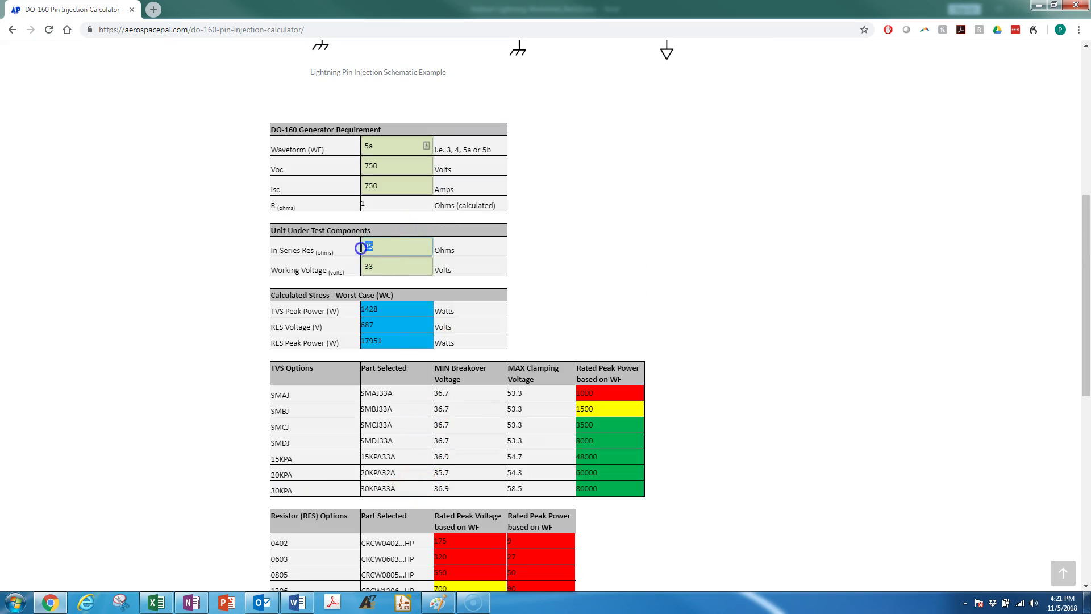
scroll(479, 358, "down", 5)
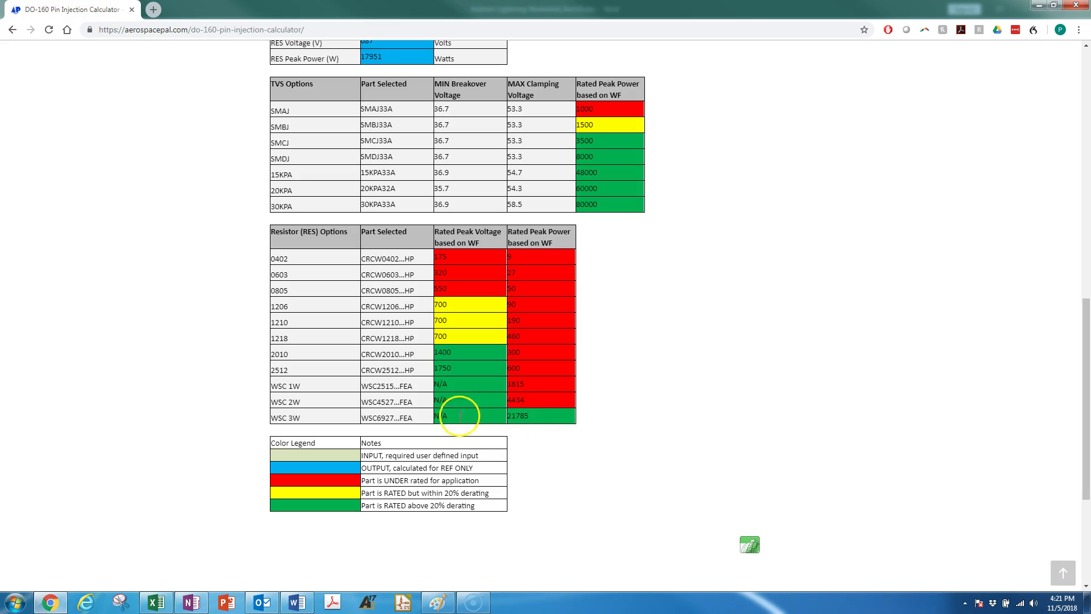
- Change the in-series resistance to 10 Ω, giving 3376 W TVS and 40115 W resistor stress
left_click_drag(298, 413, 269, 416)
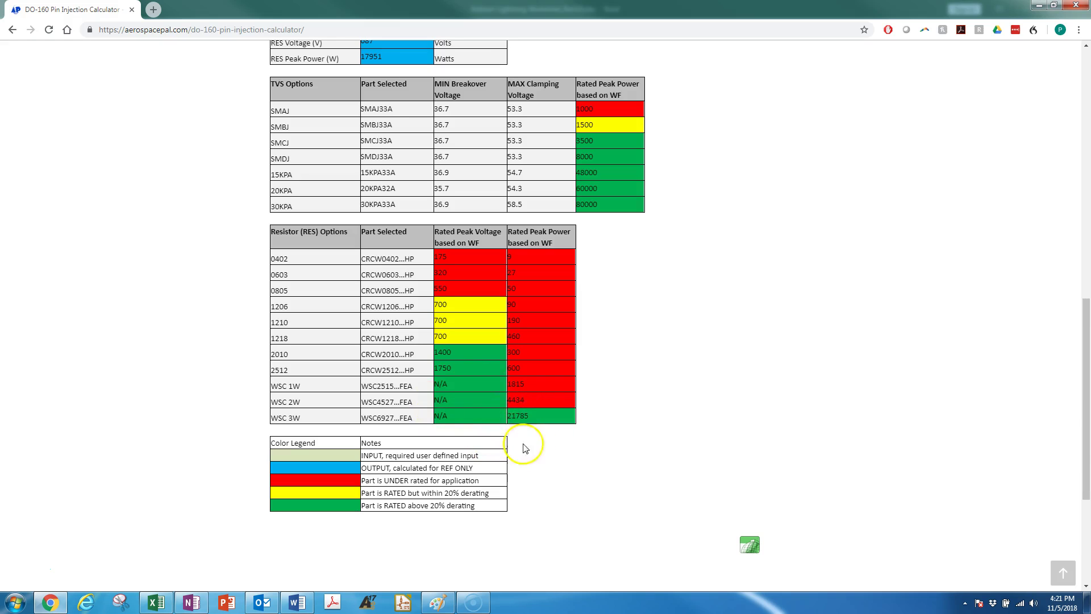
scroll(507, 434, "up", 10)
scroll(428, 424, "down", 2)
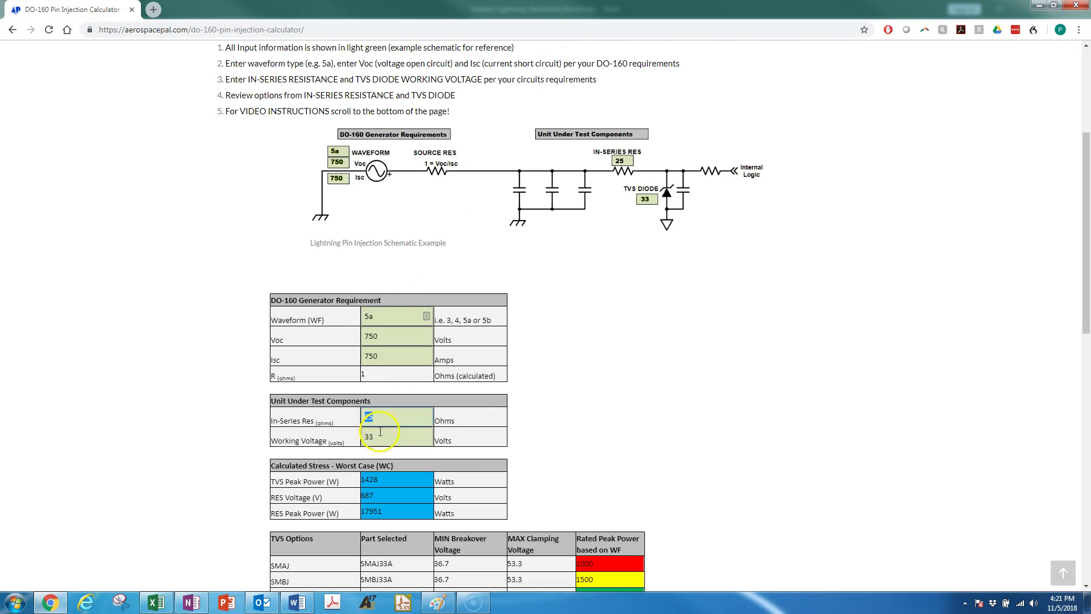
type("1")
key("Return")
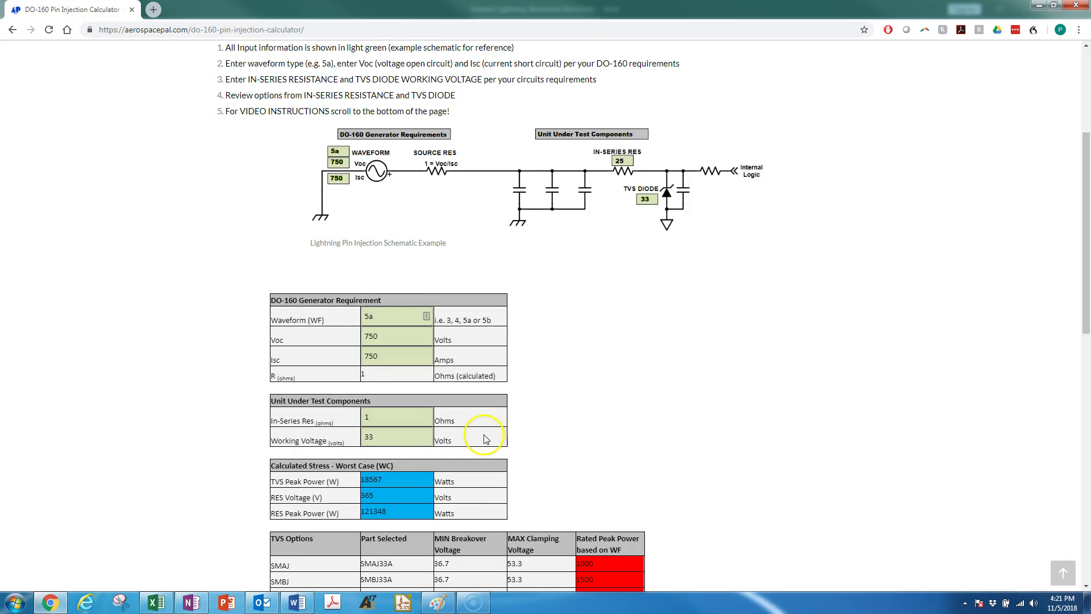
double_click(398, 413)
type("0")
left_click(564, 449)
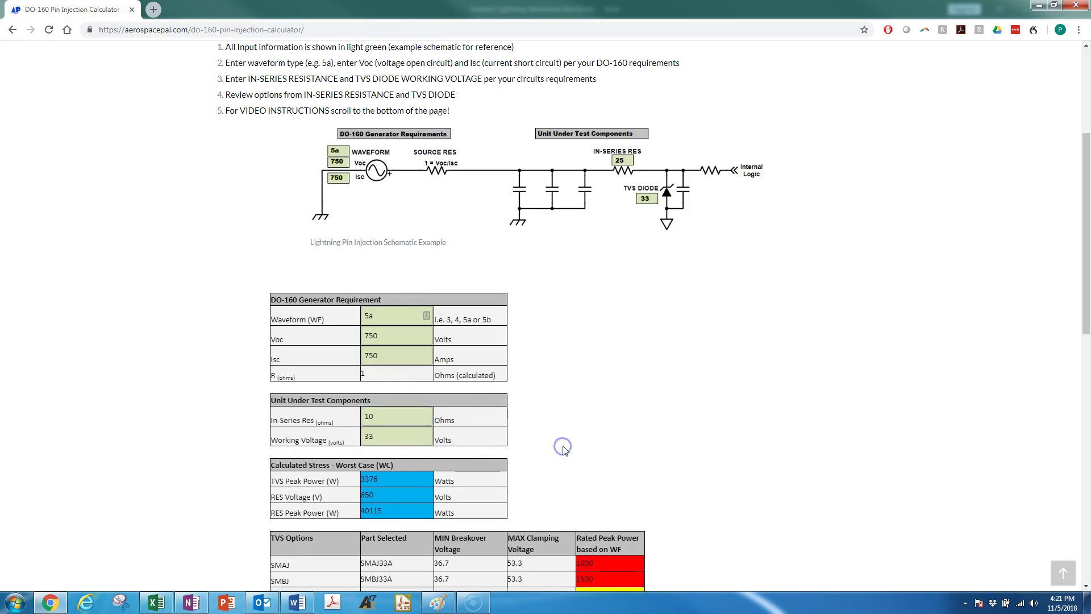
- Highlight the WSC 3W resistor's rated peak power to compare it against the new stress
scroll(563, 448, "down", 7)
double_click(512, 472)
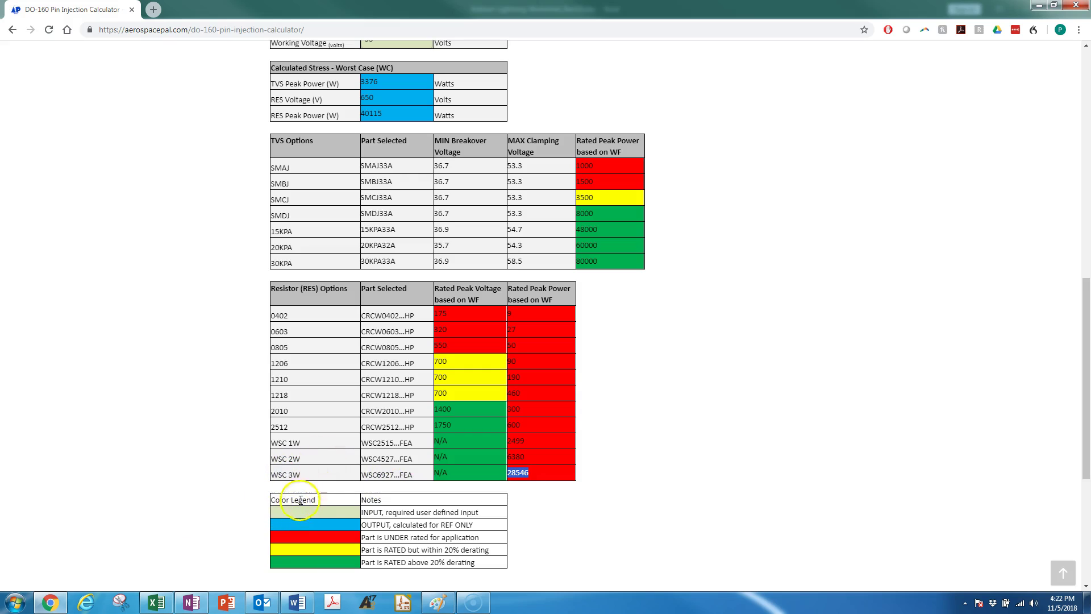
scroll(260, 486, "up", 4)
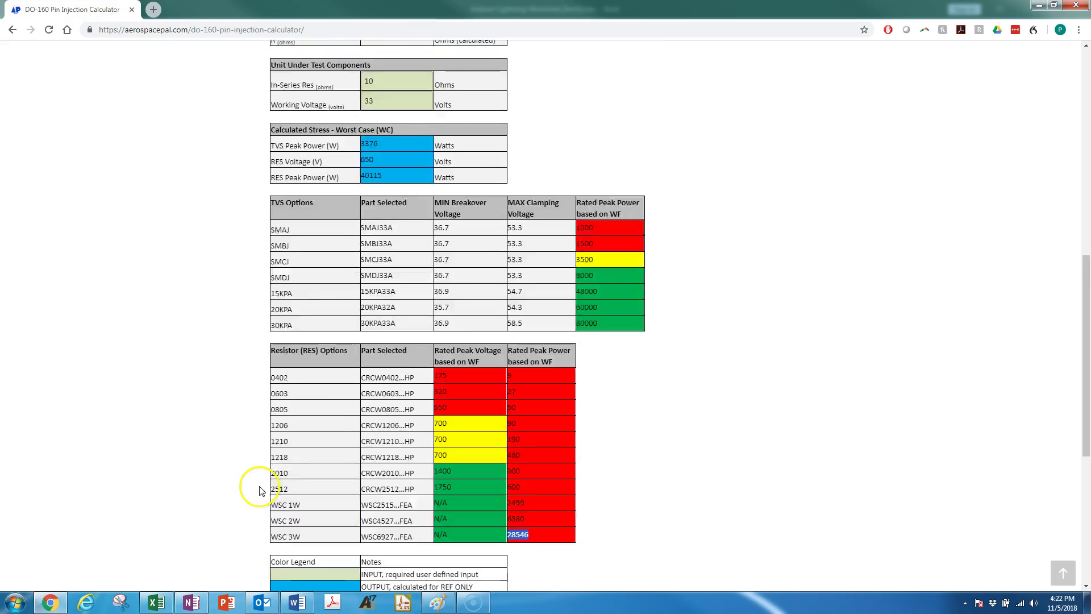
- Set the in-series resistance back to 25 Ω, restoring 1428 W TVS stress
left_click(367, 247)
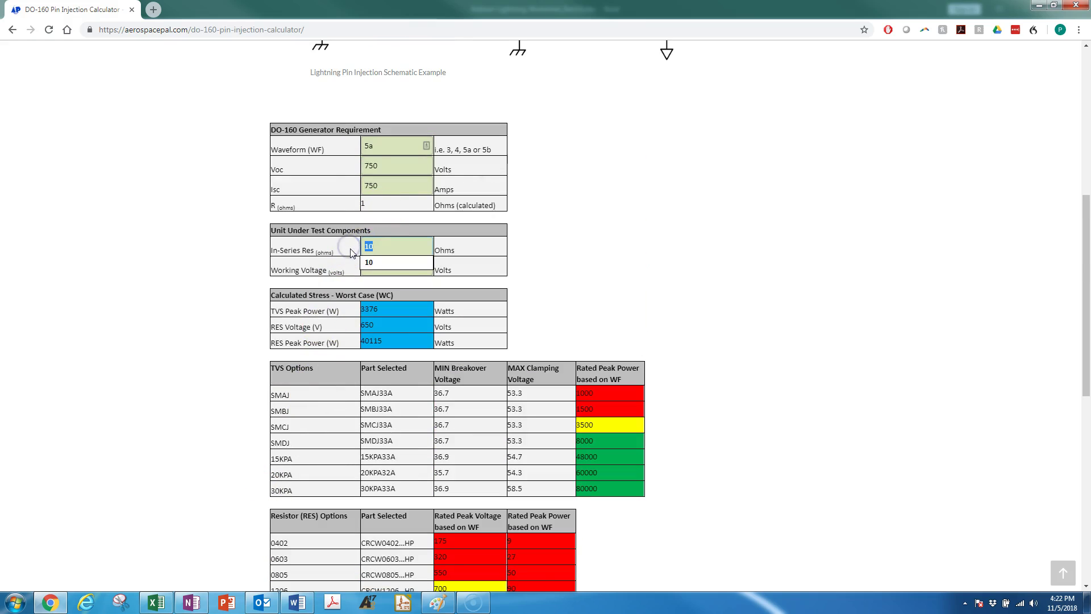
type("25")
left_click(597, 282)
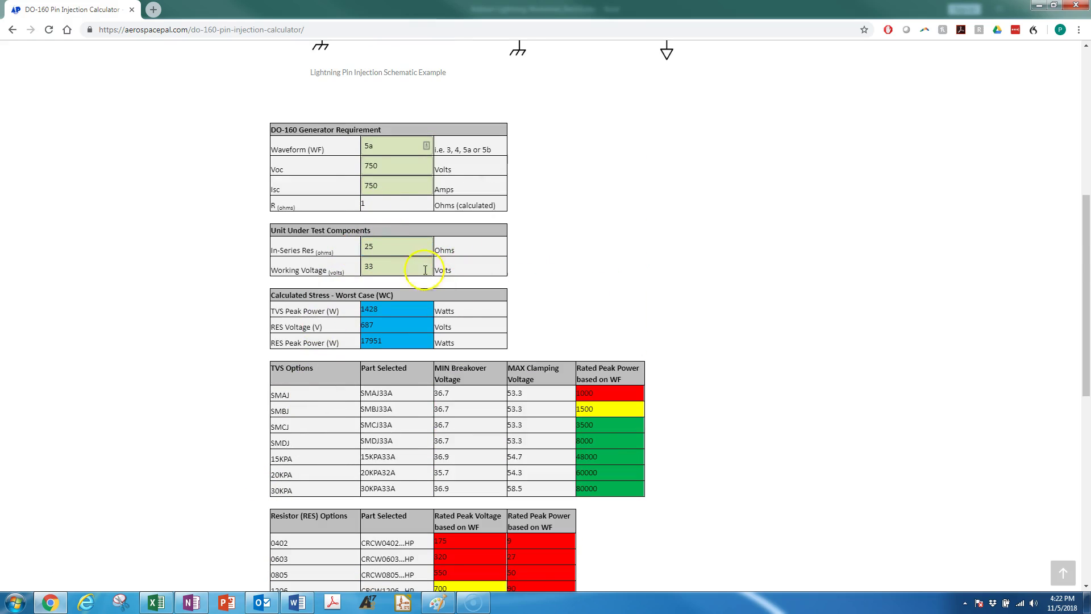
scroll(438, 287, "down", 4)
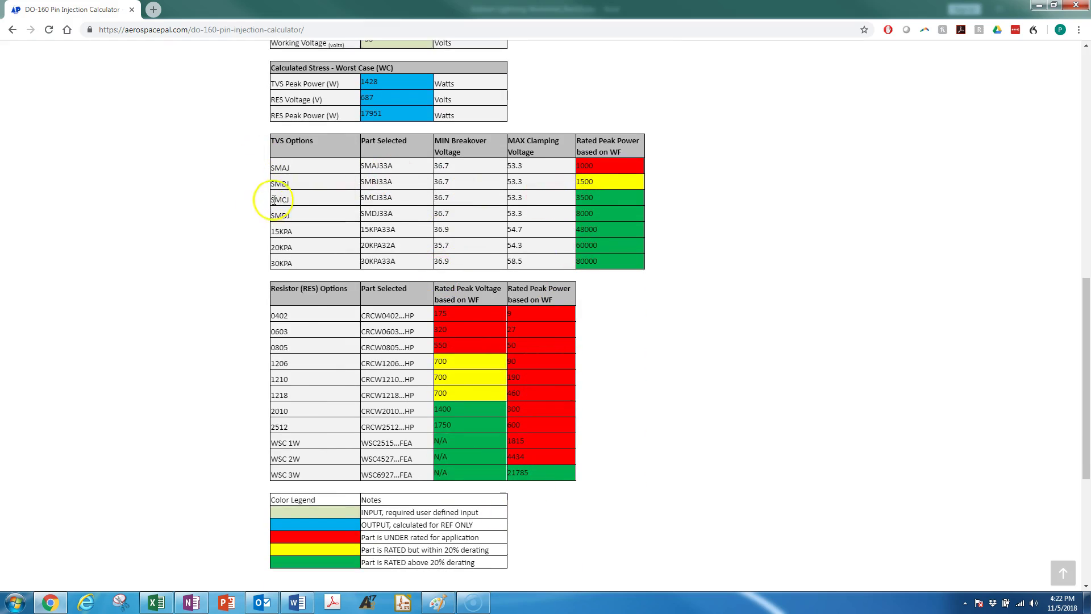
- Highlight the SMCJ row and its SMCJ33A part number in the TVS table
left_click_drag(275, 198, 290, 201)
left_click(390, 200)
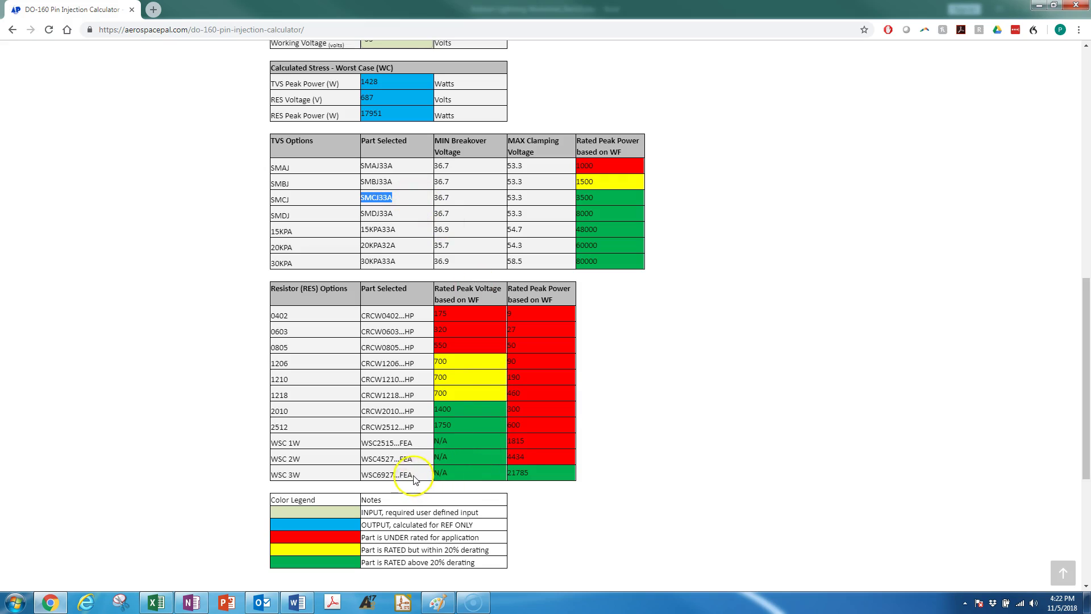
left_click(307, 474)
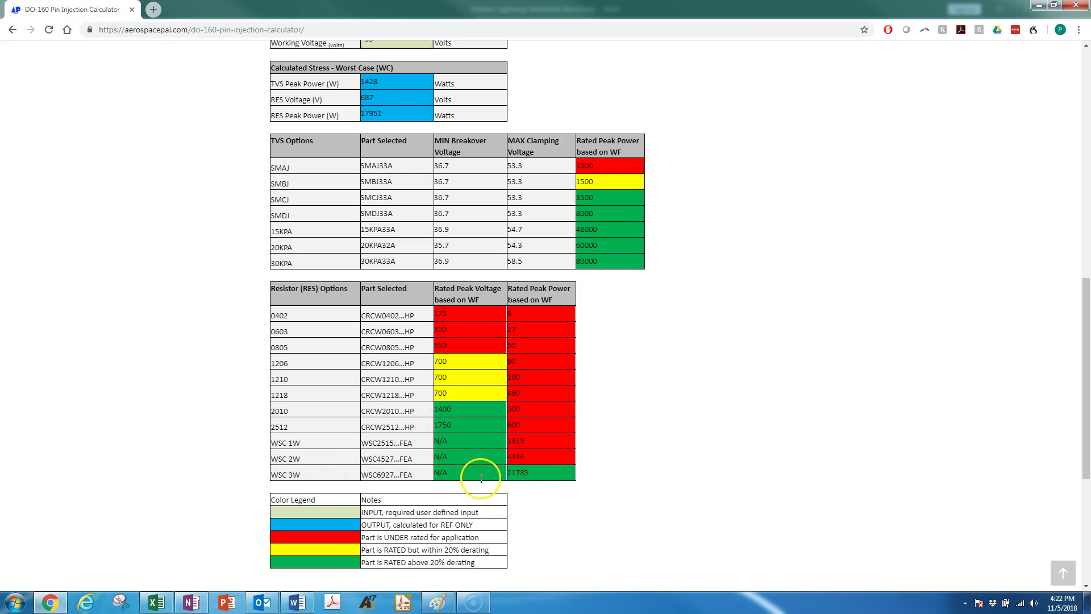
scroll(478, 477, "up", 6)
- Replace waveform 5a with waveform 3, Voc 1500 V and Isc 60 A
scroll(477, 476, "up", 1)
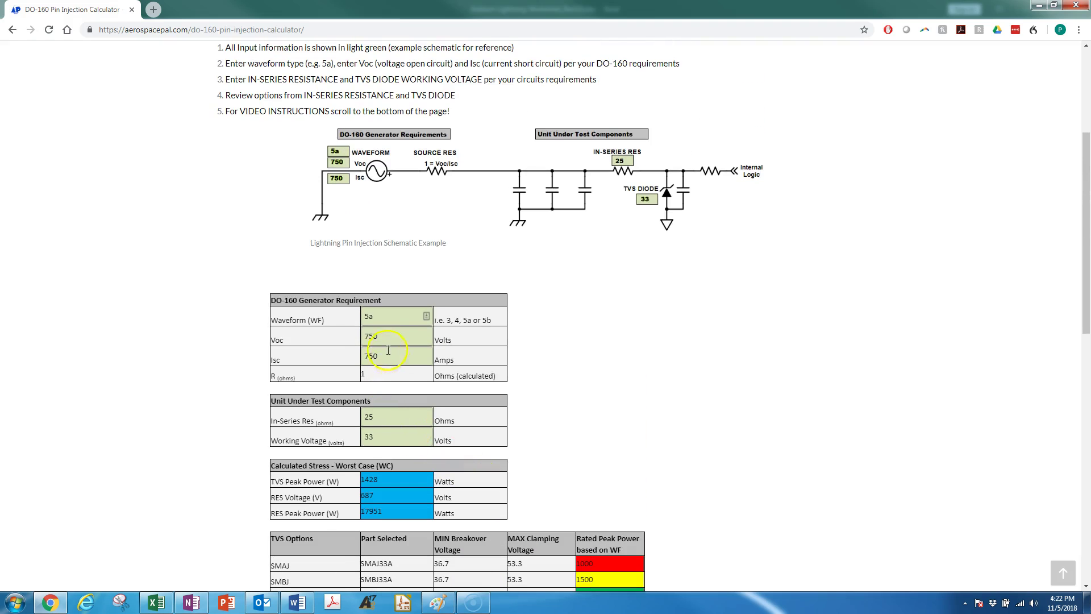
mouse_move(382, 319)
left_mouse_down()
mouse_move(349, 321)
mouse_move(386, 322)
left_mouse_up()
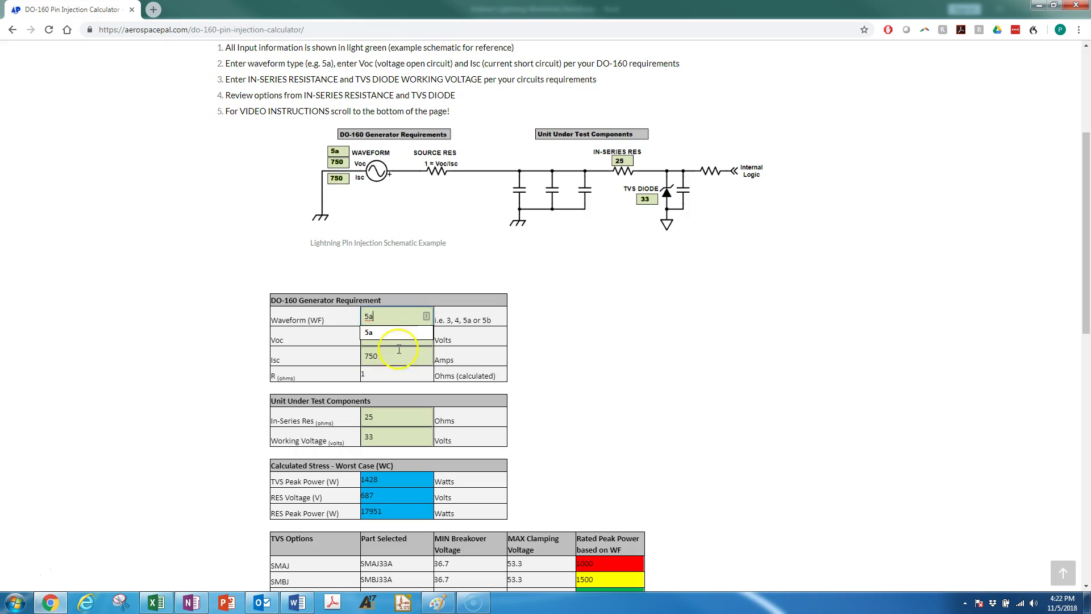
left_click(529, 380)
left_click(375, 317)
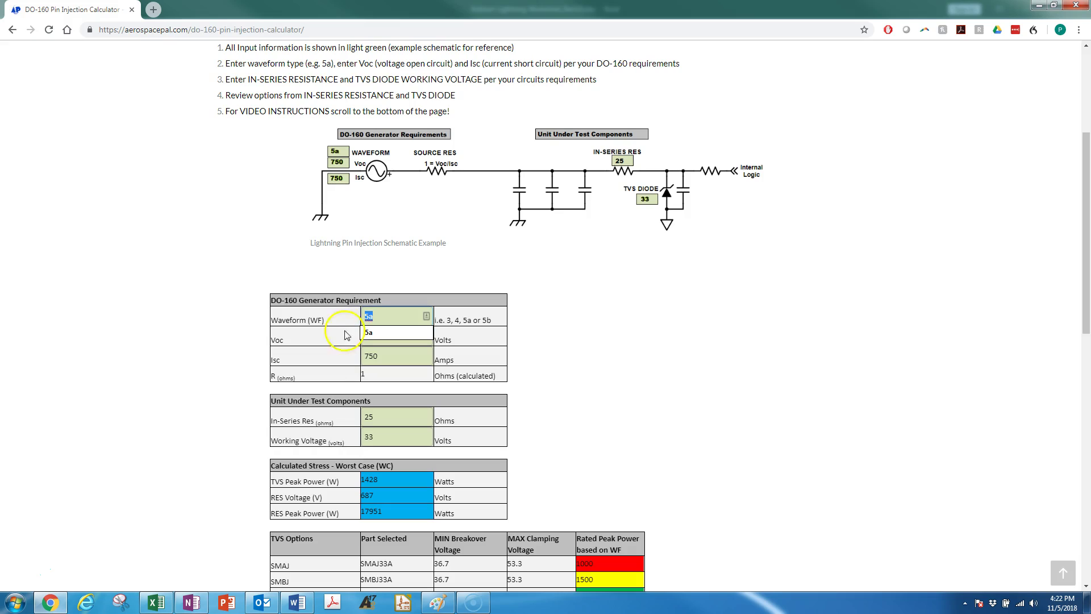
type("3")
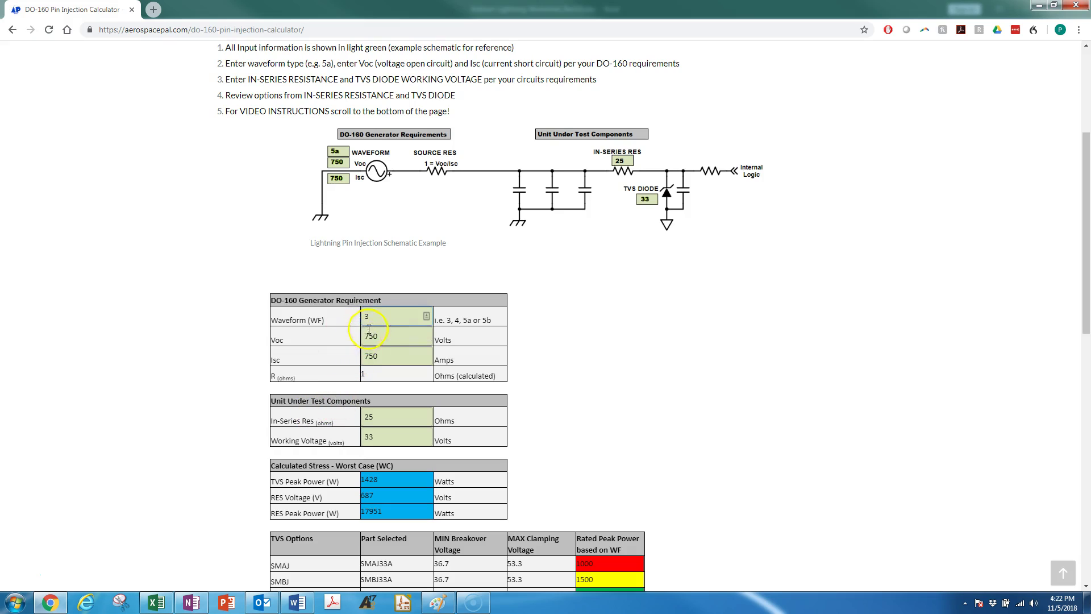
left_click(378, 337)
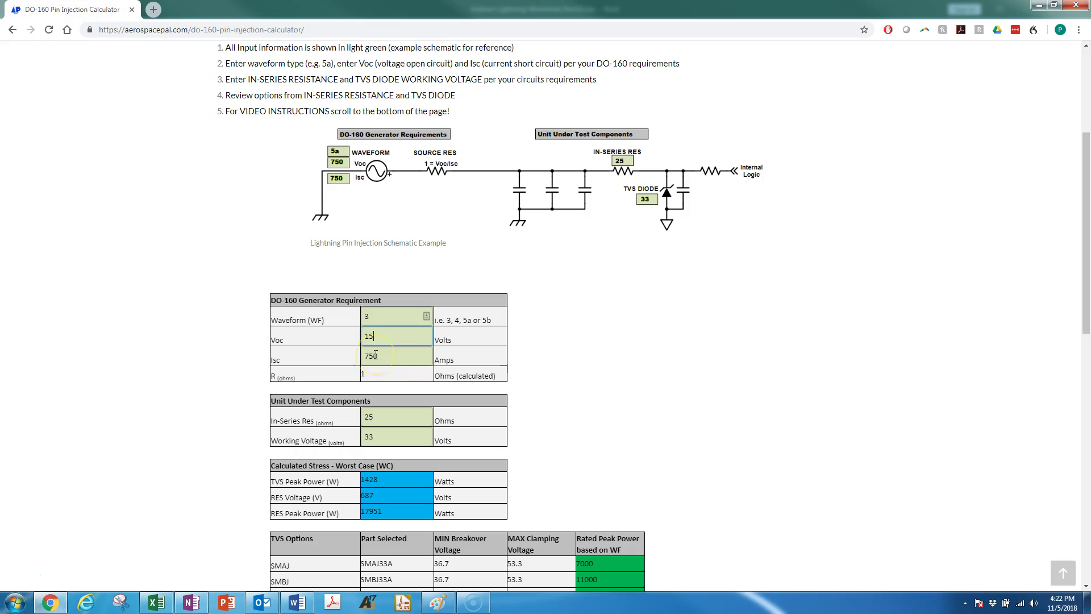
type("1500")
double_click(356, 357)
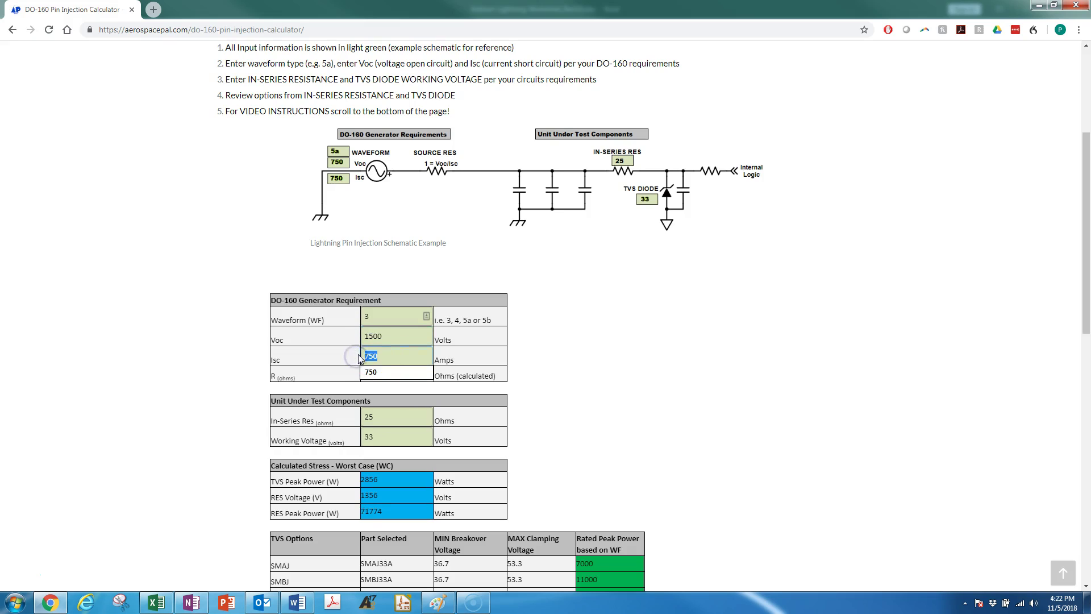
type("60")
left_click(594, 353)
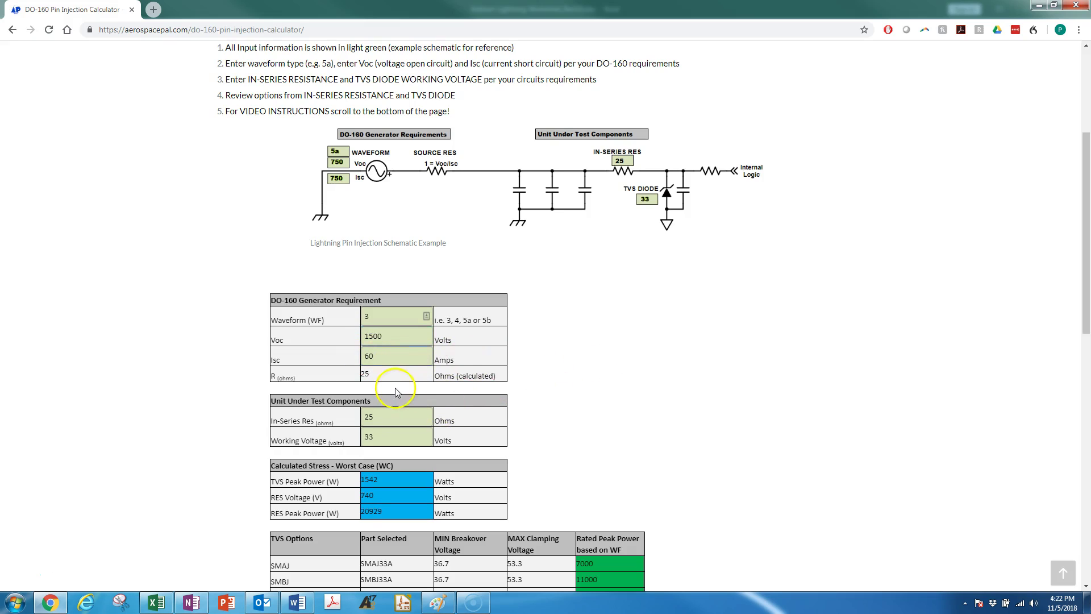
scroll(398, 386, "down", 6)
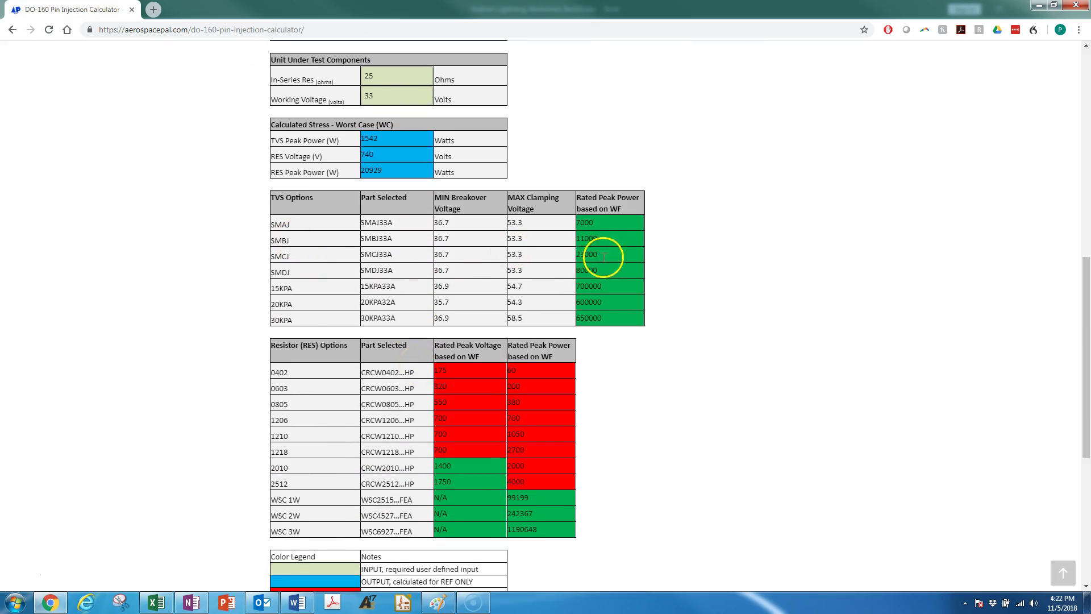
left_click_drag(659, 257, 568, 256)
left_click(664, 278)
scroll(670, 293, "down", 3)
double_click(521, 361)
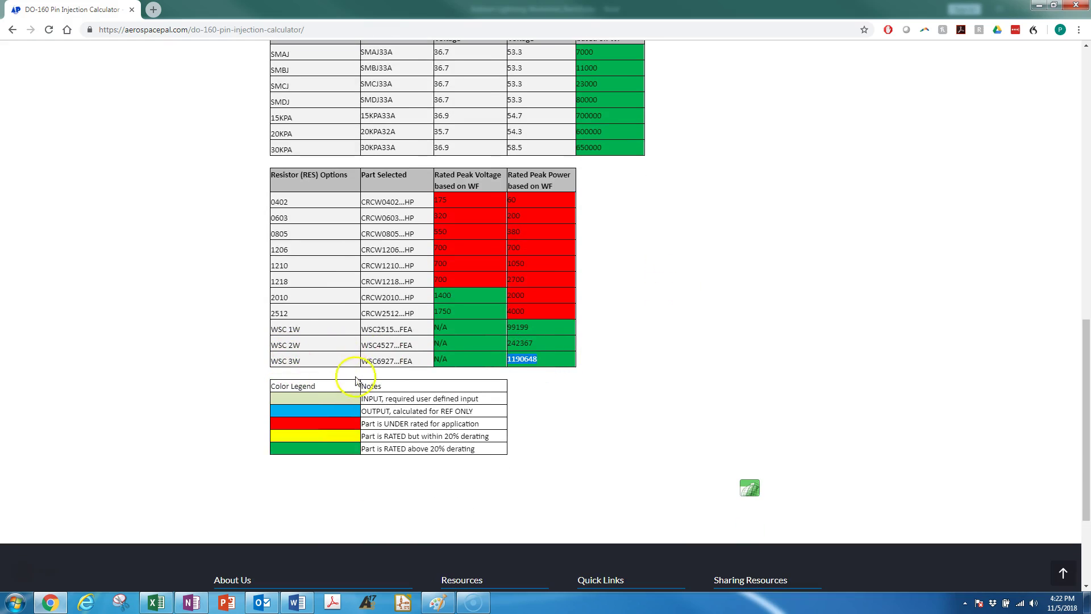
scroll(381, 382, "up", 8)
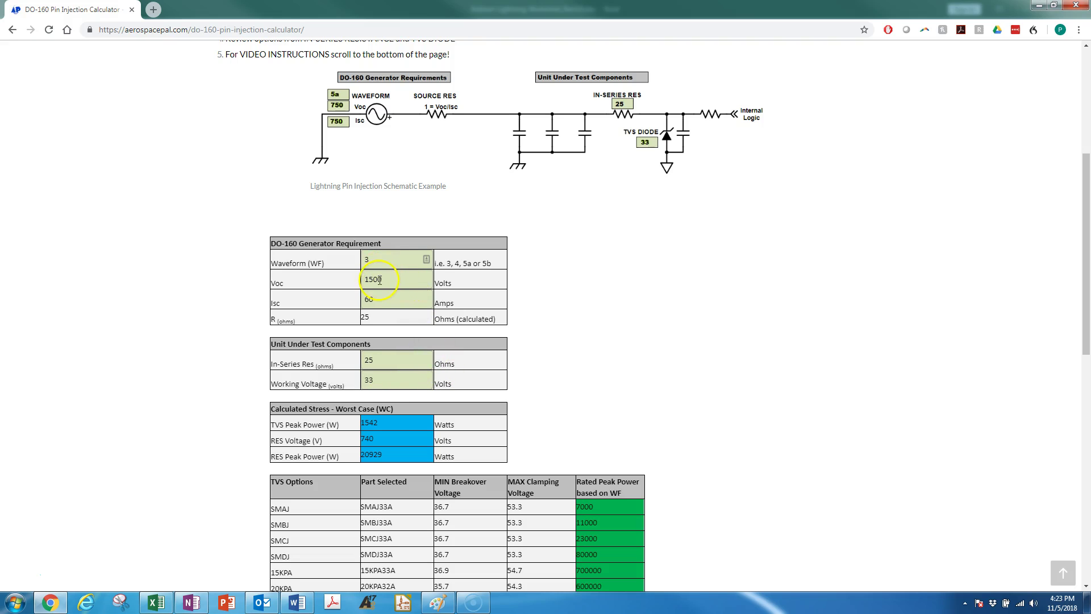
scroll(392, 299, "down", 1)
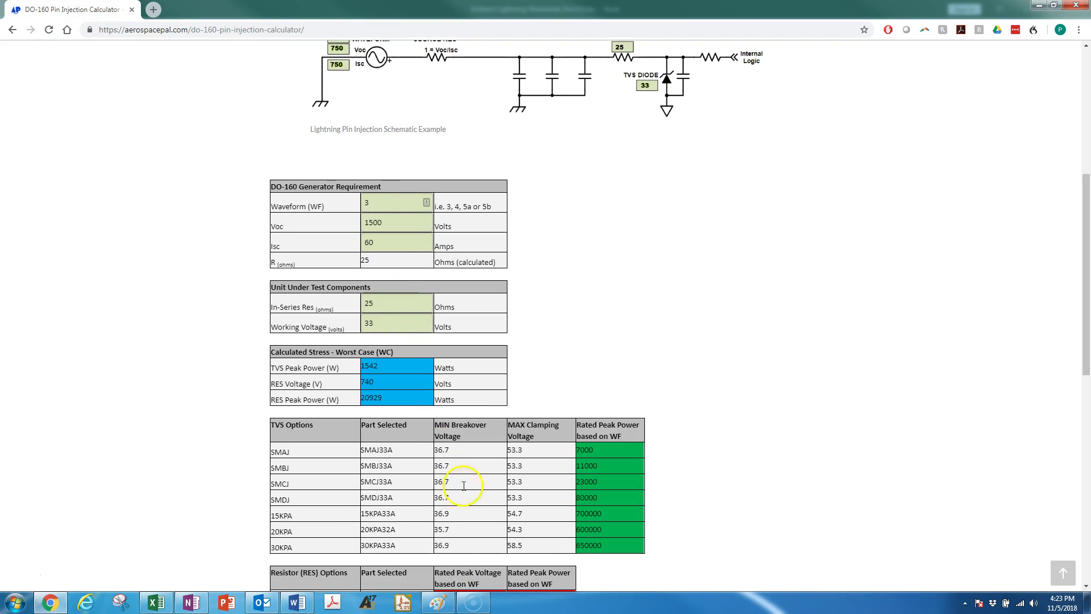
- Switch to the DO-160 Toolbox tab, leaving the calculator at waveform 3, 1500 V, 60 A
scroll(435, 299, "up", 3)
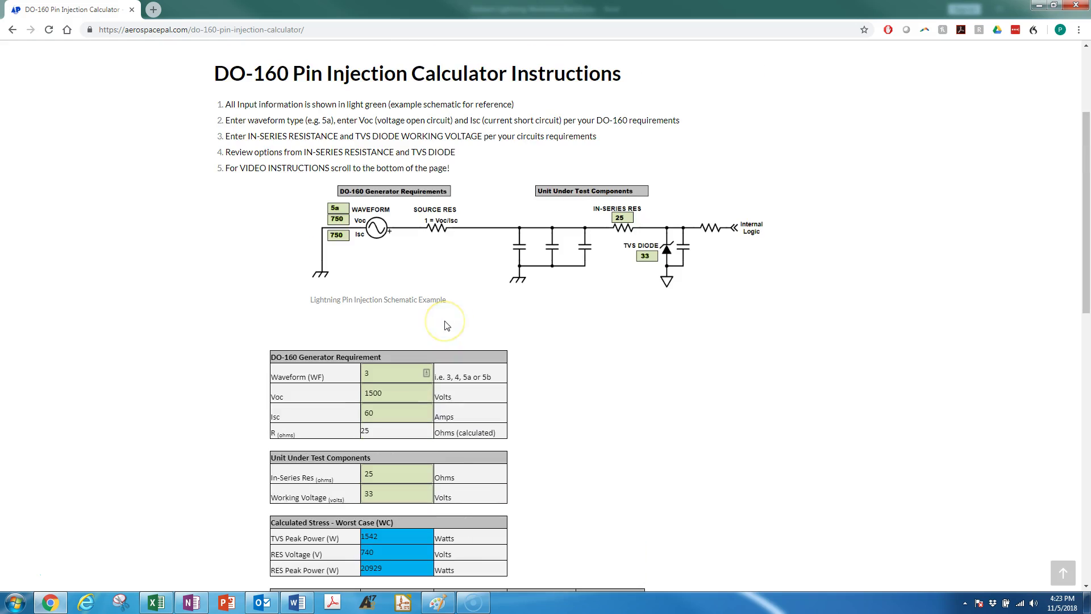
scroll(447, 326, "up", 3)
left_click(516, 481)
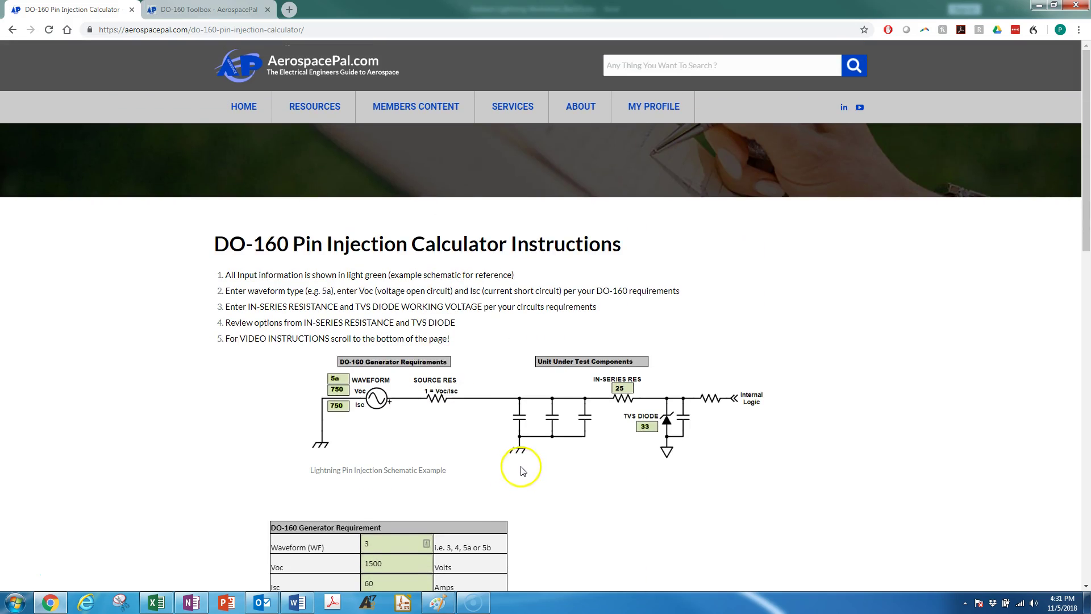
scroll(519, 470, "down", 1)
scroll(523, 471, "down", 1)
left_click(370, 473)
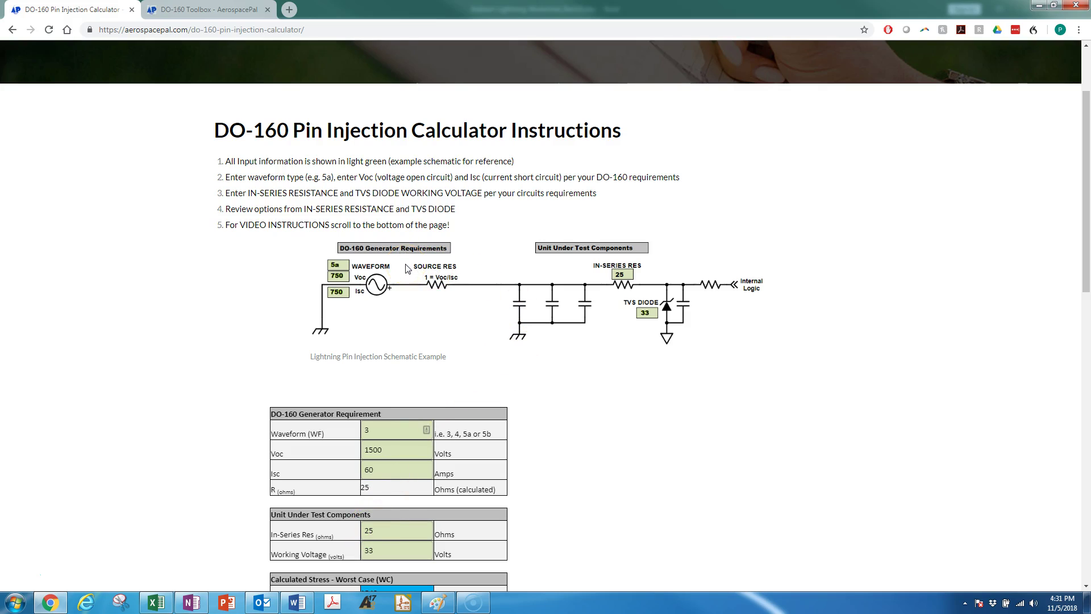
left_click(199, 10)
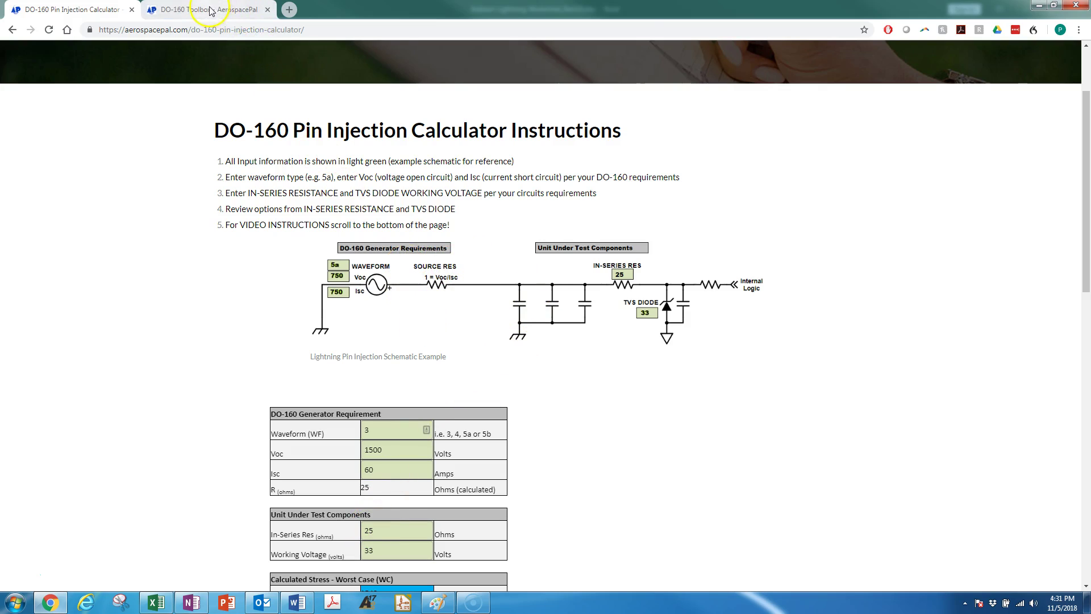